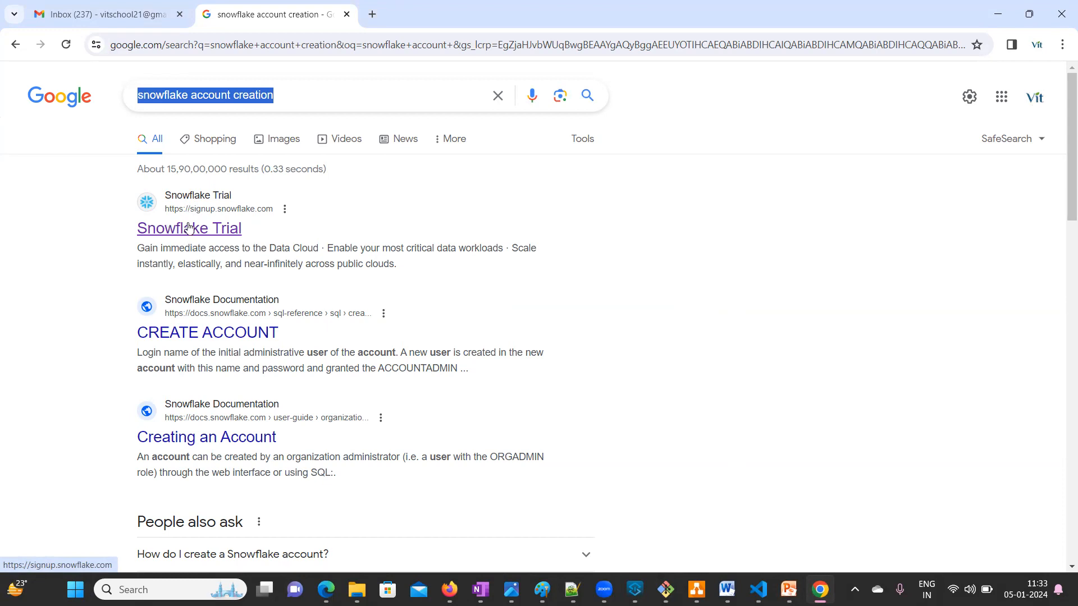
# - Open the Snowflake Trial signup page and enter the first and last name
pyautogui.click(189, 227)
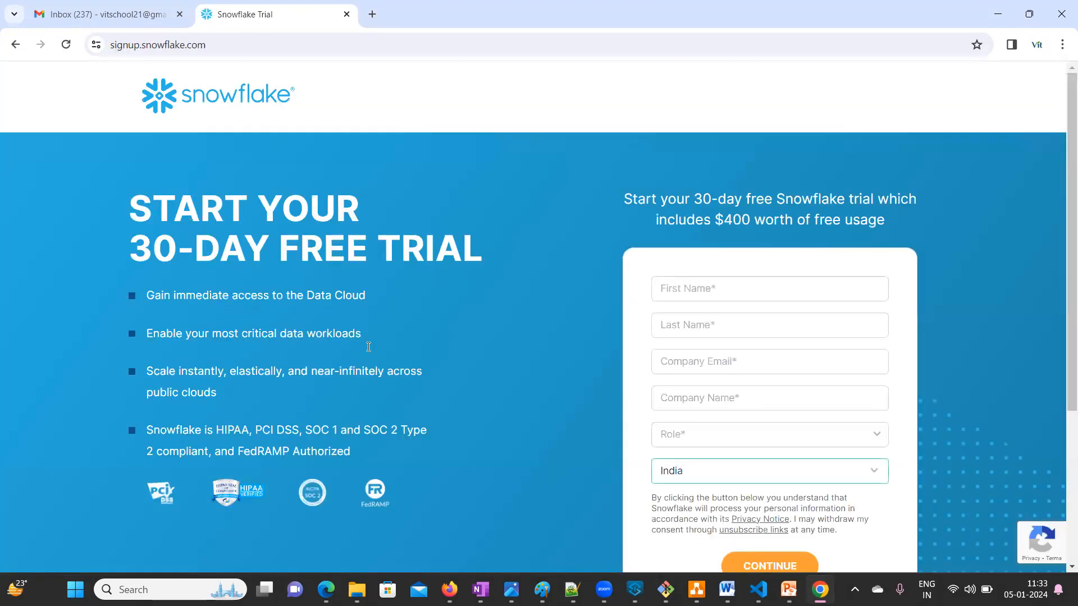
pyautogui.scroll(-1, 711, 295)
pyautogui.click(695, 220)
pyautogui.scroll(1, 695, 220)
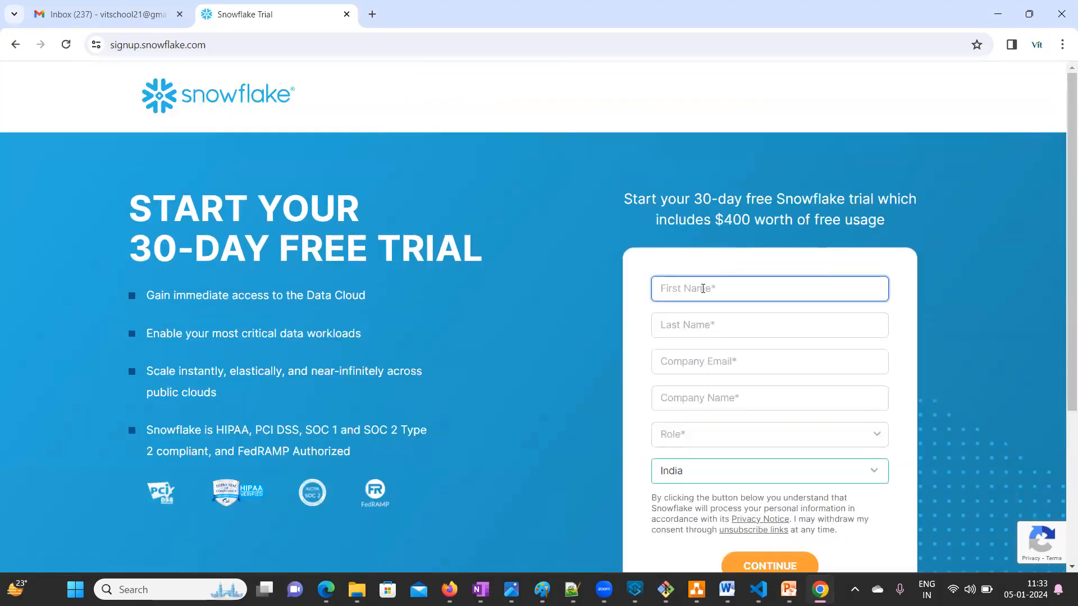
pyautogui.write('VITech')
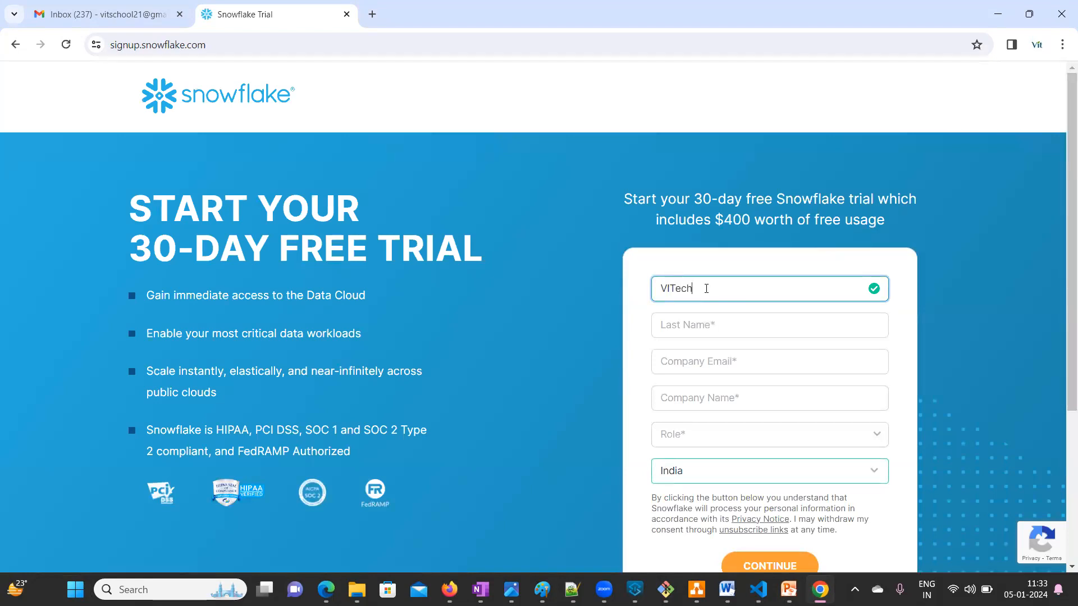
pyautogui.click(767, 323)
pyautogui.write('Talks')
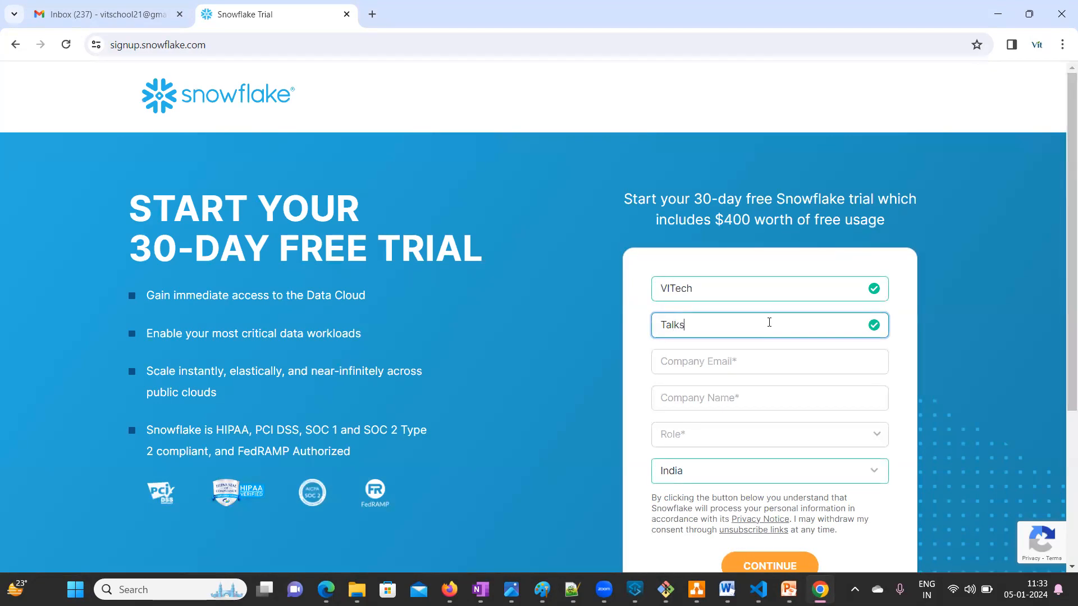
# - Fill in the company email and the company name
pyautogui.click(722, 360)
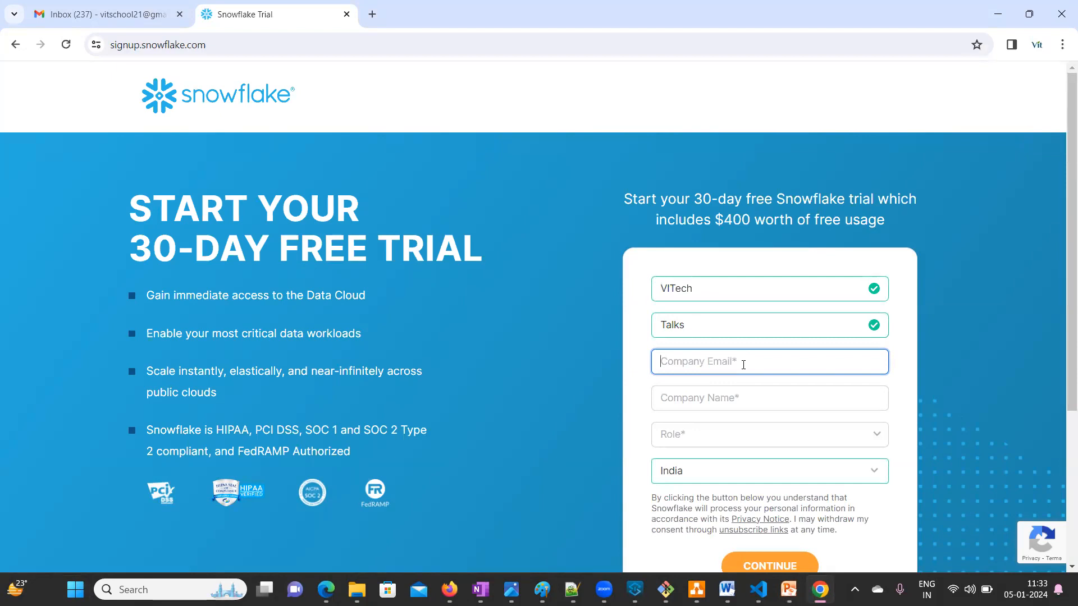
pyautogui.scroll(-1, 743, 364)
pyautogui.scroll(1, 743, 364)
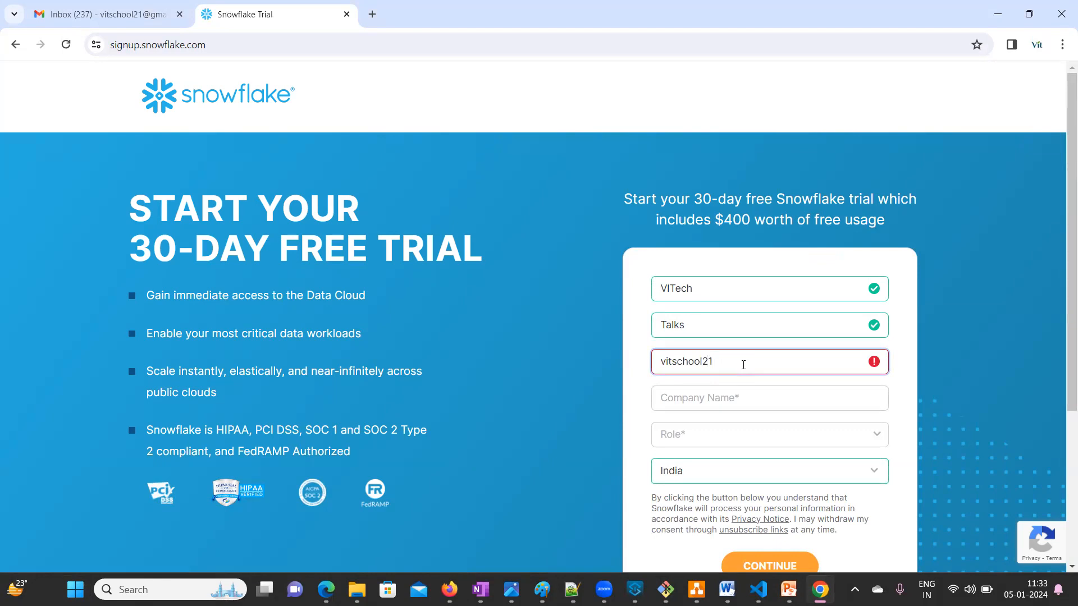
pyautogui.click(746, 395)
pyautogui.write('VITech')
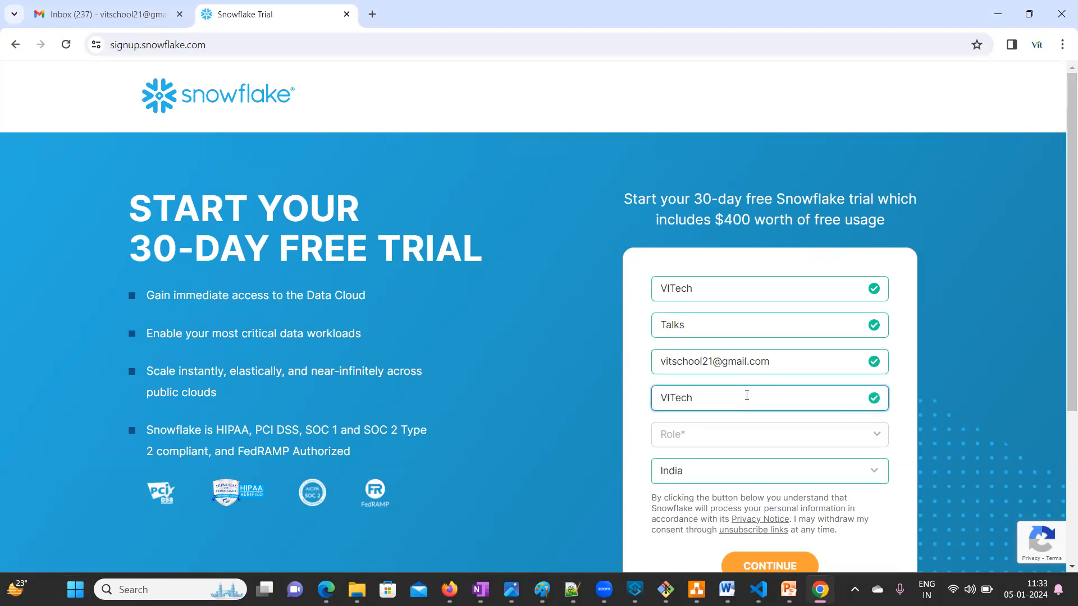
# - Choose Developer / Engineer as the role and review the 30-day free trial form
pyautogui.click(708, 436)
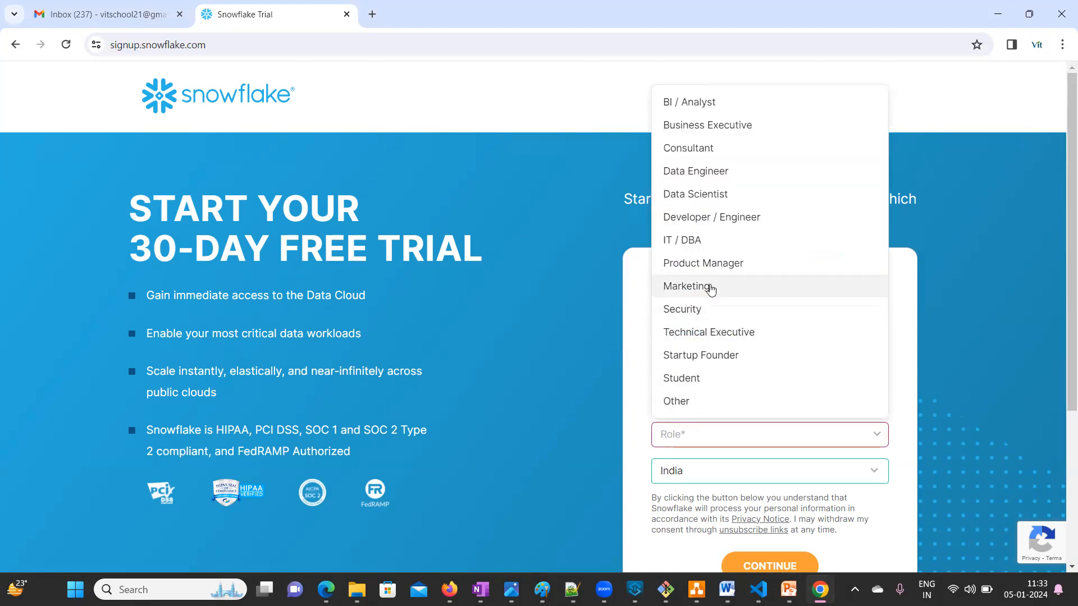
pyautogui.click(685, 222)
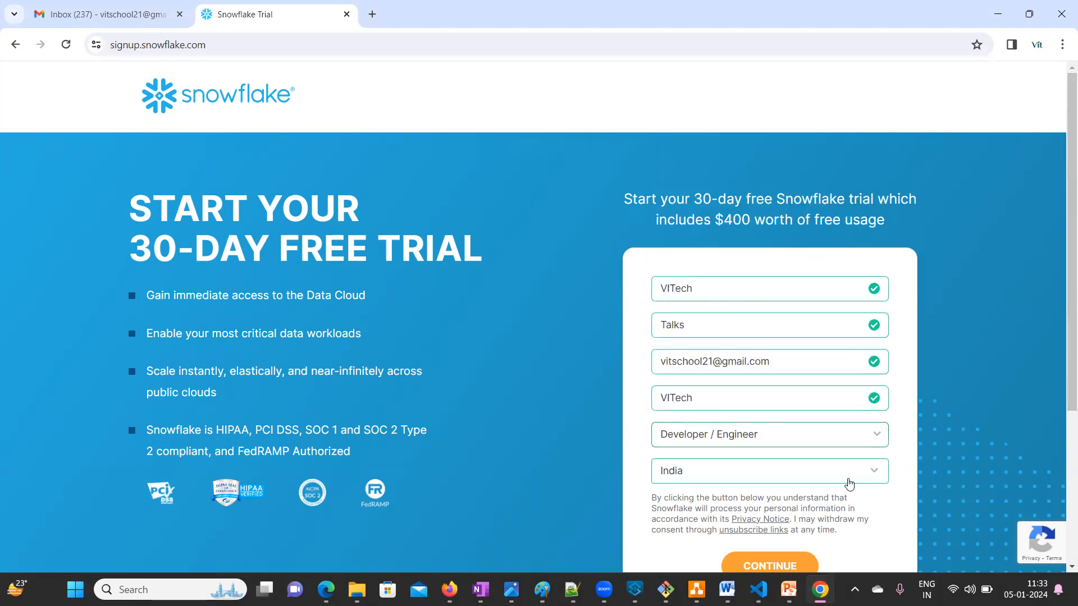
pyautogui.scroll(-1, 848, 482)
pyautogui.scroll(1, 847, 483)
pyautogui.moveTo(126, 248); pyautogui.dragTo(496, 252)
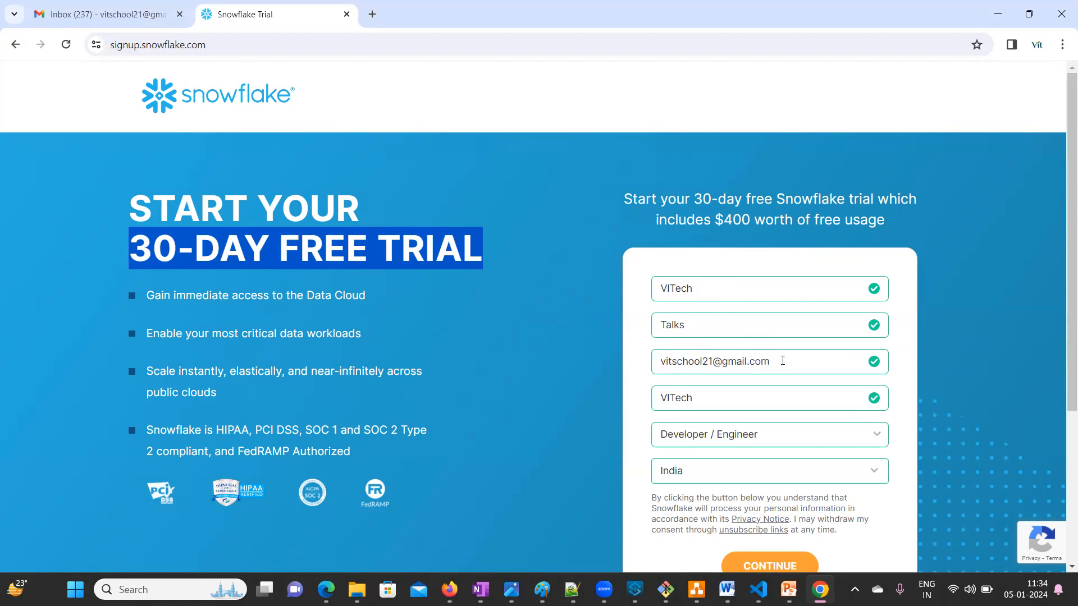
pyautogui.scroll(-1, 783, 361)
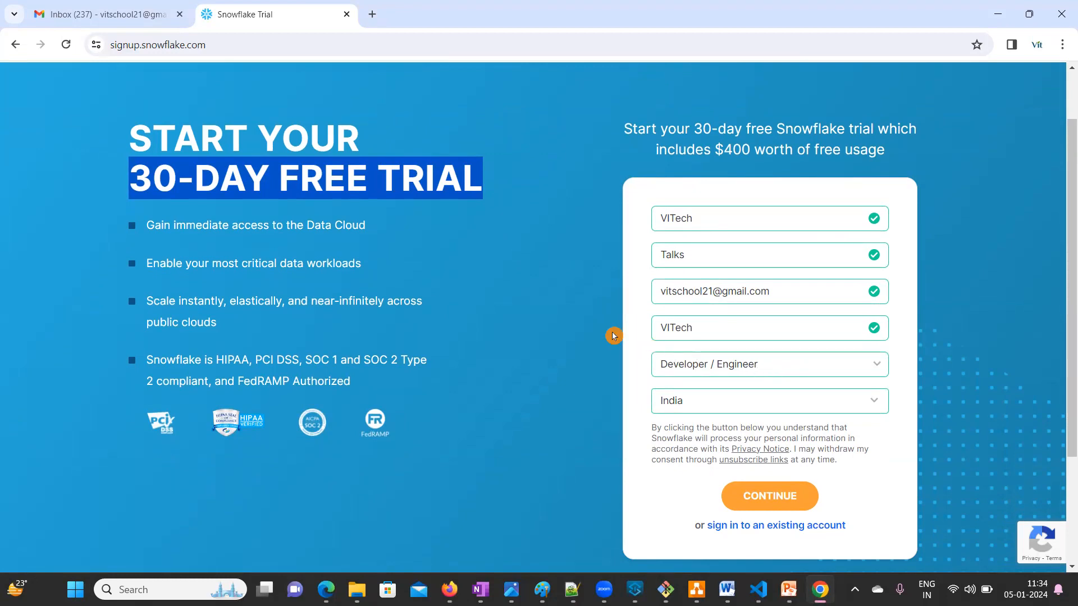
pyautogui.scroll(1, 613, 331)
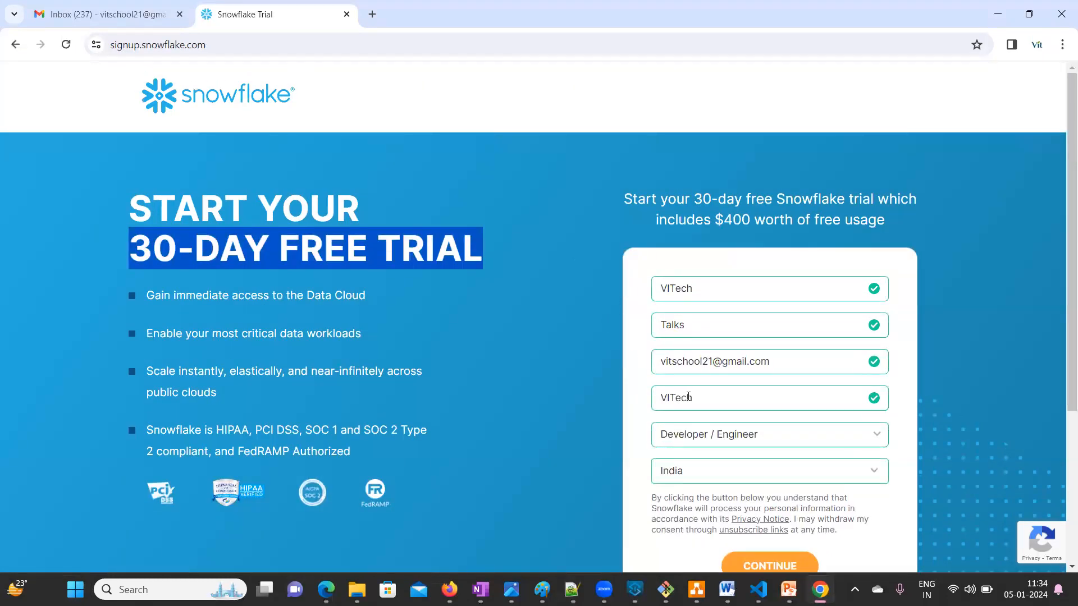
pyautogui.scroll(-1, 690, 393)
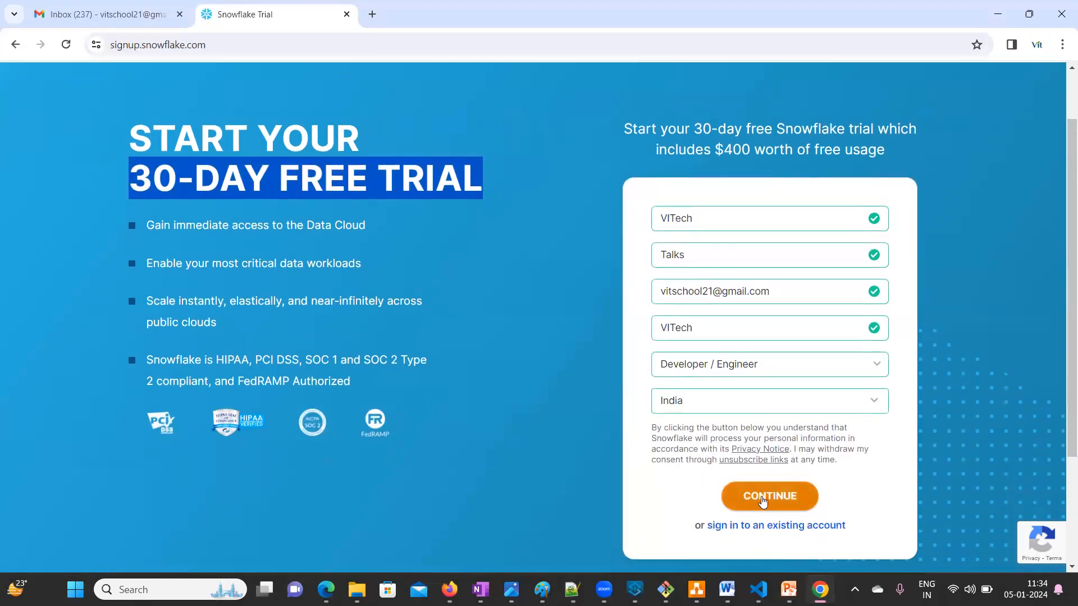
# - Continue to the edition choice and keep the Enterprise edition
pyautogui.click(762, 502)
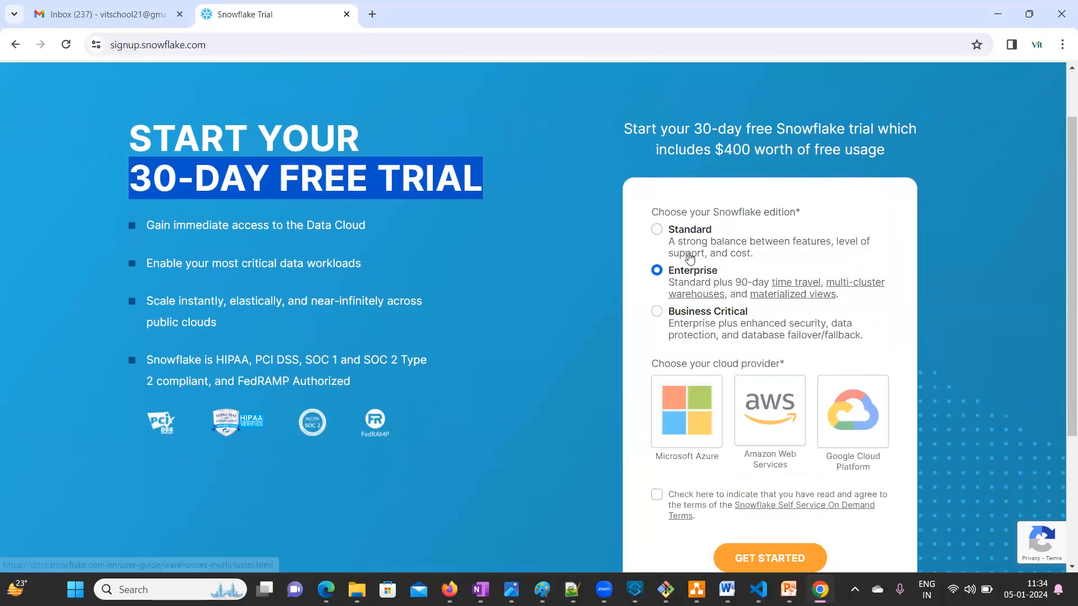
pyautogui.click(657, 247)
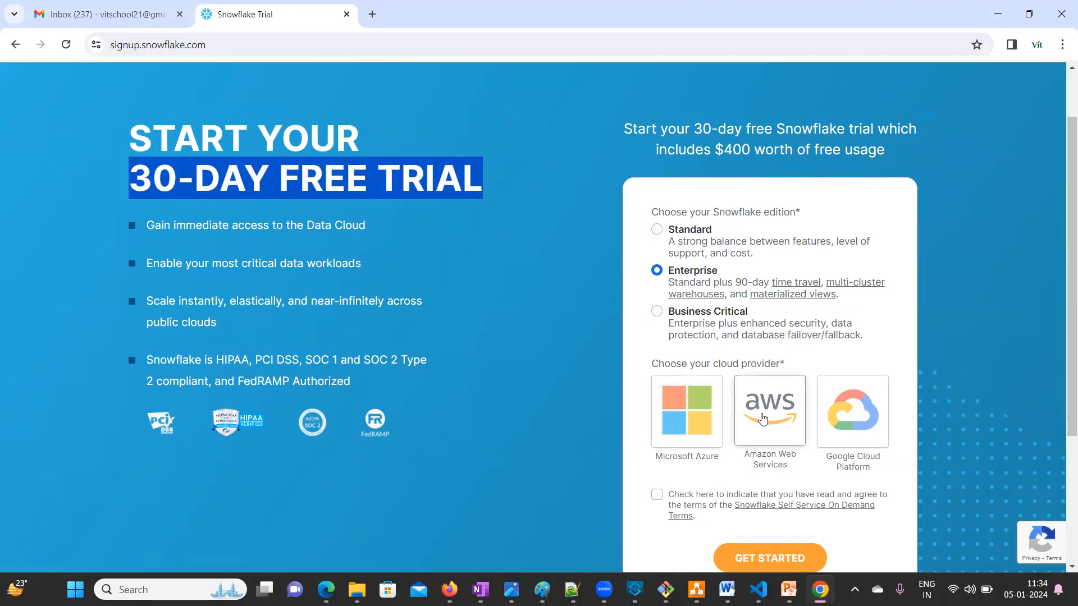
pyautogui.click(661, 277)
pyautogui.click(912, 330)
# - Choose Microsoft Azure in Central India (Pune), accept the terms and submit the signup
pyautogui.click(692, 416)
pyautogui.scroll(-2, 692, 416)
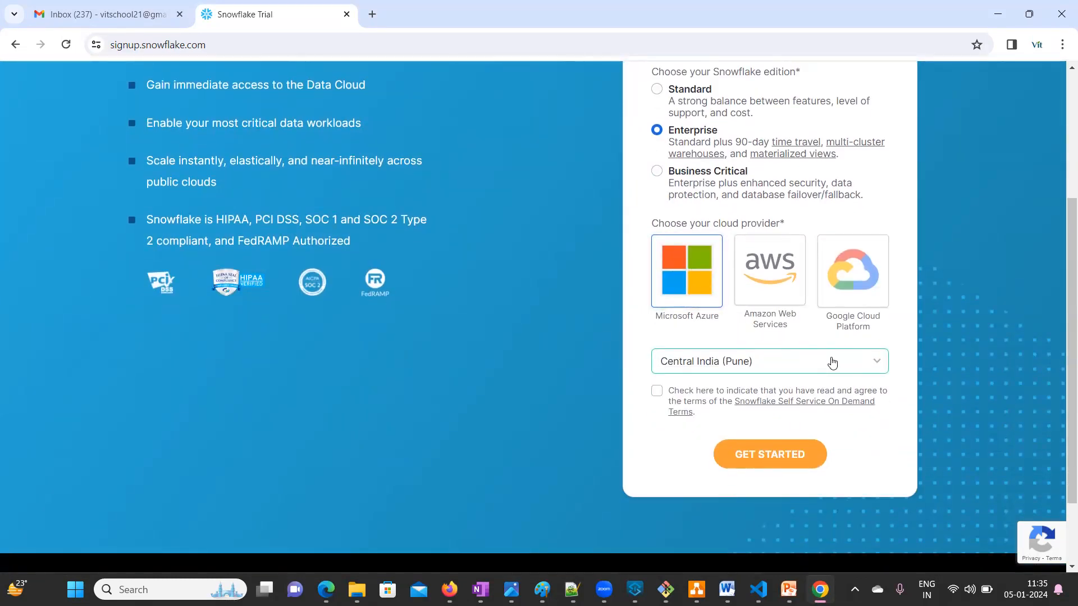
pyautogui.click(832, 363)
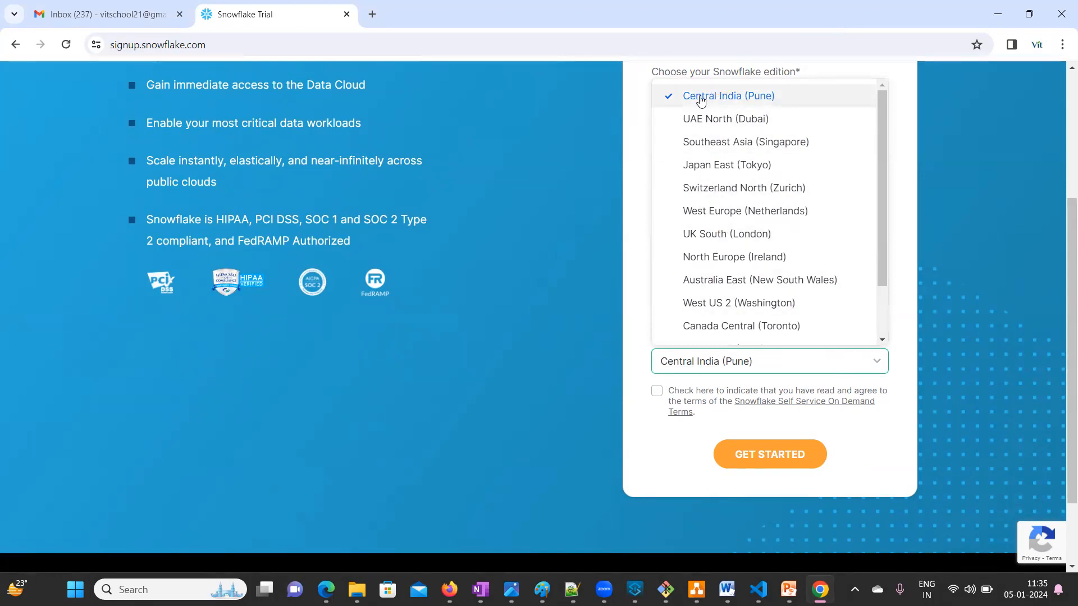
pyautogui.click(657, 396)
pyautogui.click(656, 396)
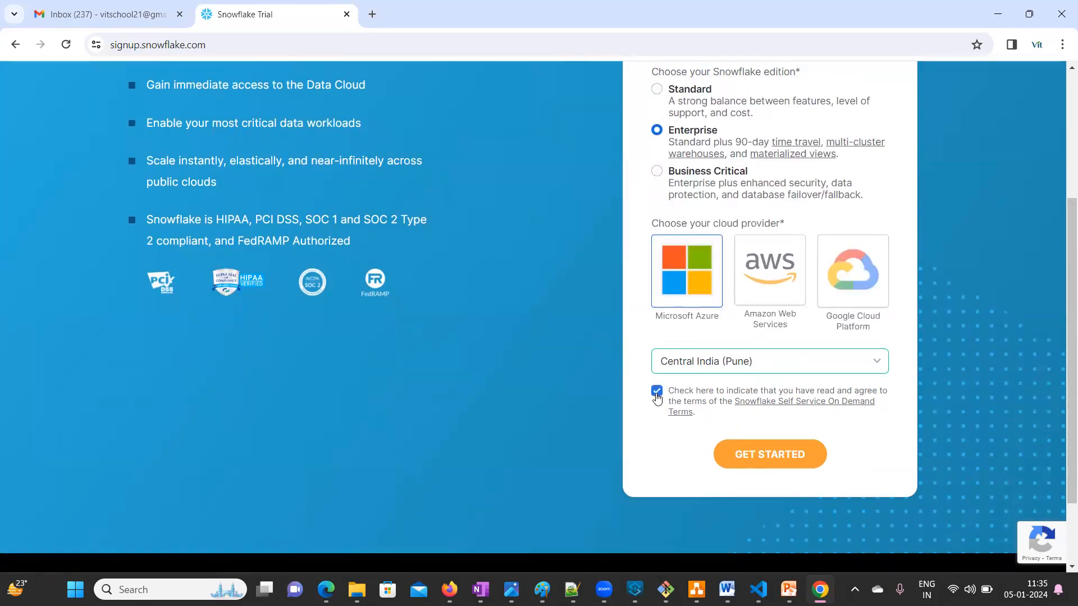
pyautogui.click(781, 456)
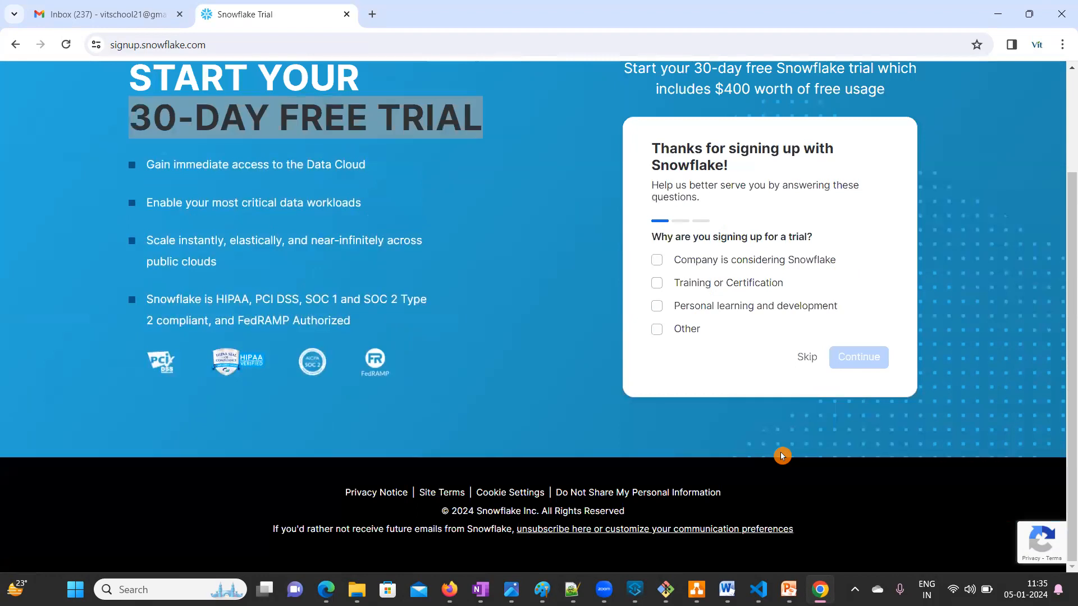
# - Give Training or Certification as the signup reason in the survey
pyautogui.scroll(3, 726, 364)
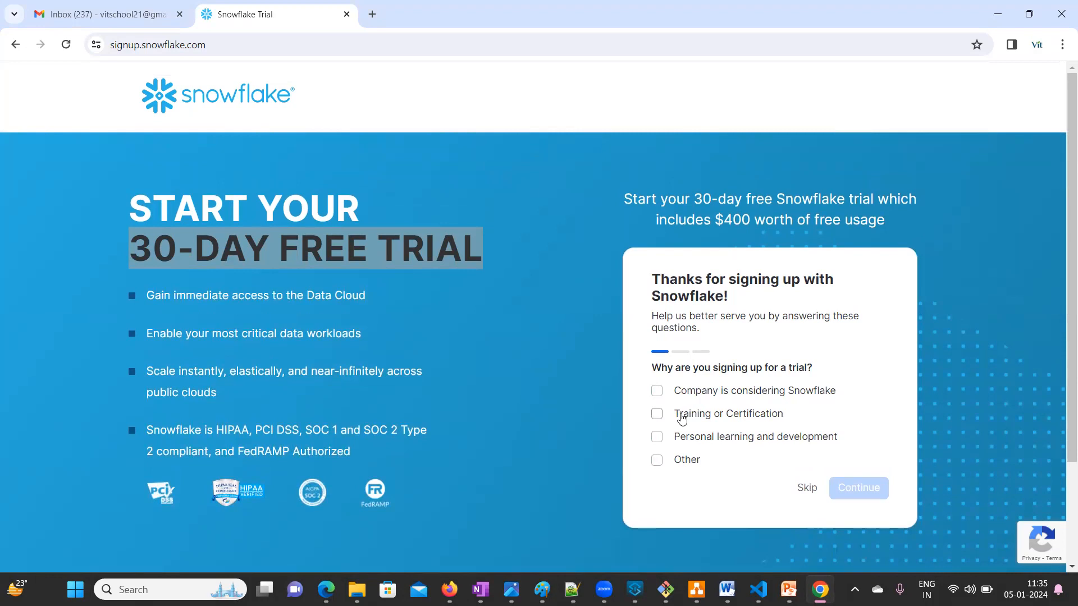
pyautogui.click(654, 405)
pyautogui.click(676, 445)
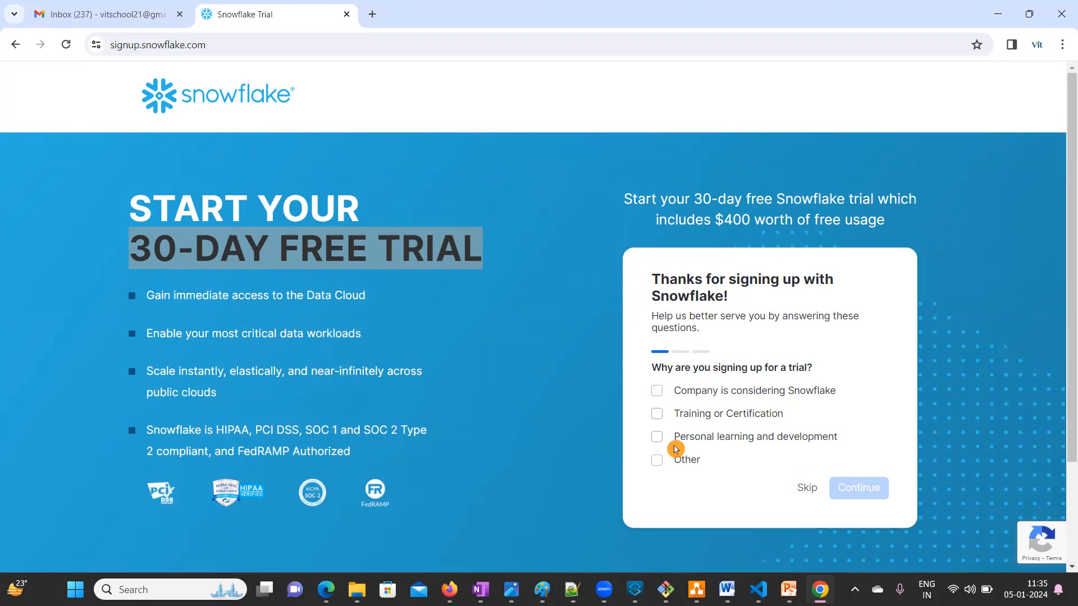
pyautogui.click(657, 409)
pyautogui.click(657, 415)
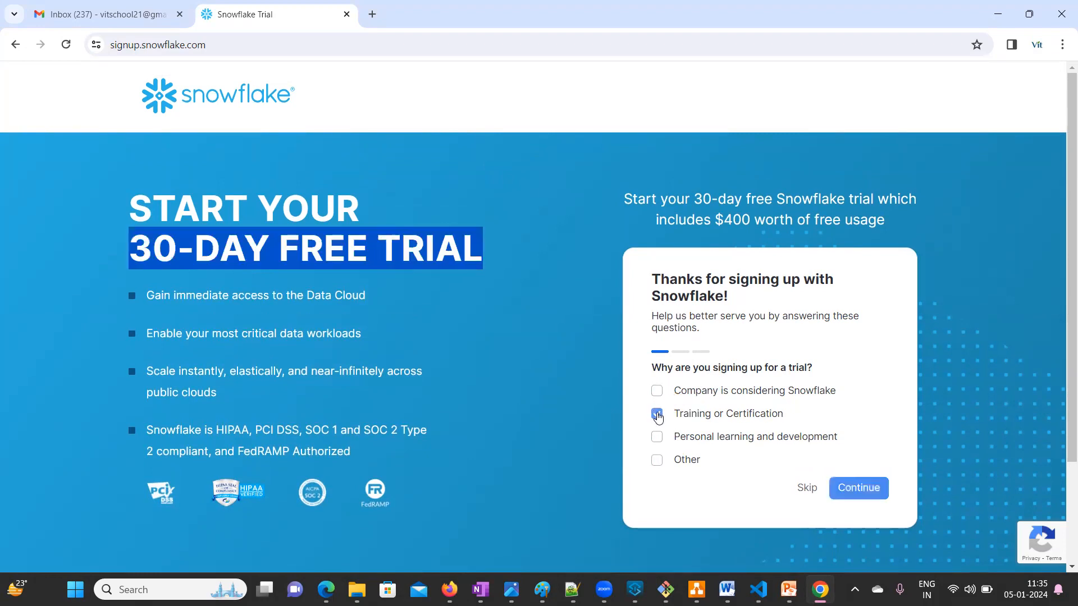
pyautogui.click(857, 491)
# - Pick migrating an existing data warehouse and creating a data lake as uses
pyautogui.scroll(-1, 800, 404)
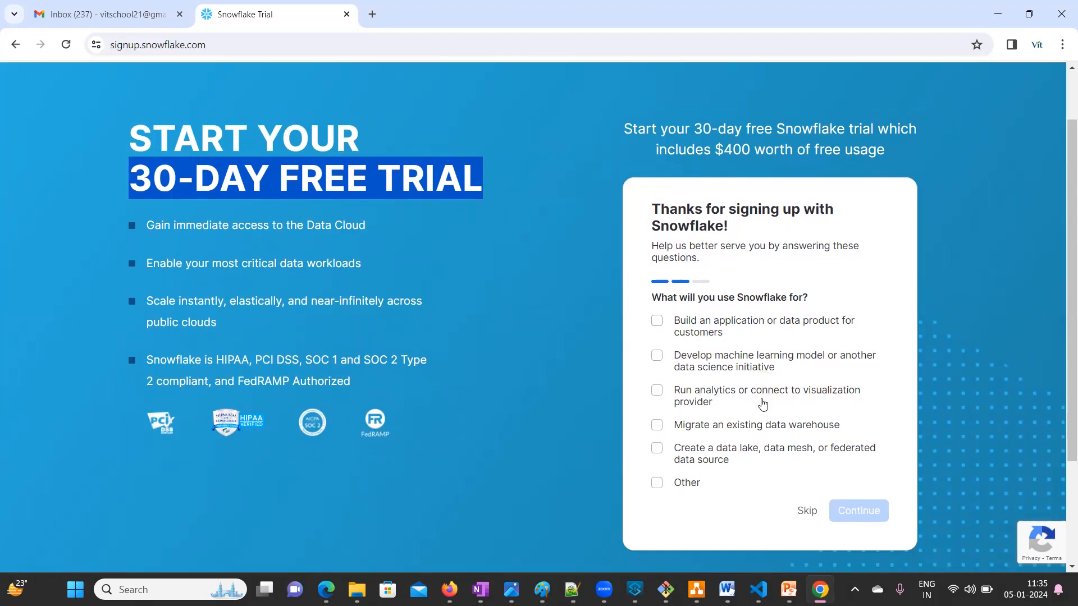
pyautogui.click(657, 448)
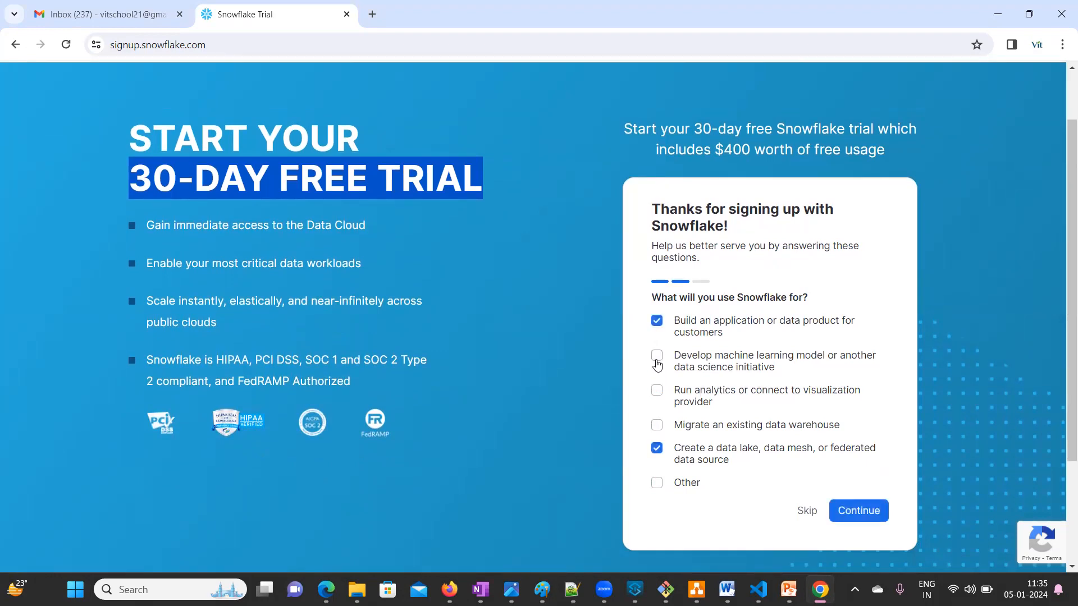
pyautogui.click(656, 403)
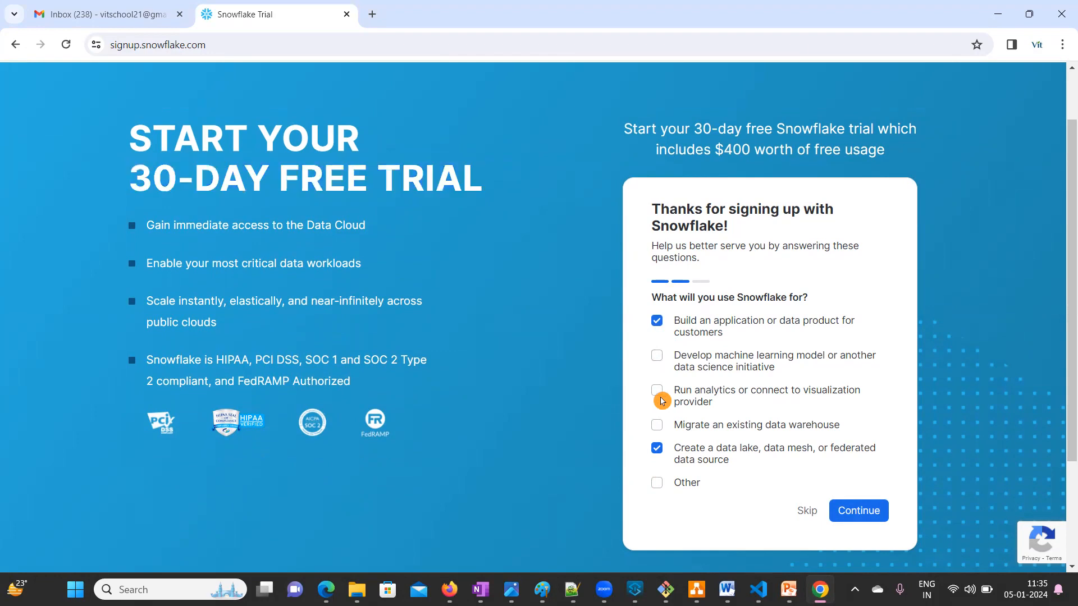
pyautogui.click(656, 449)
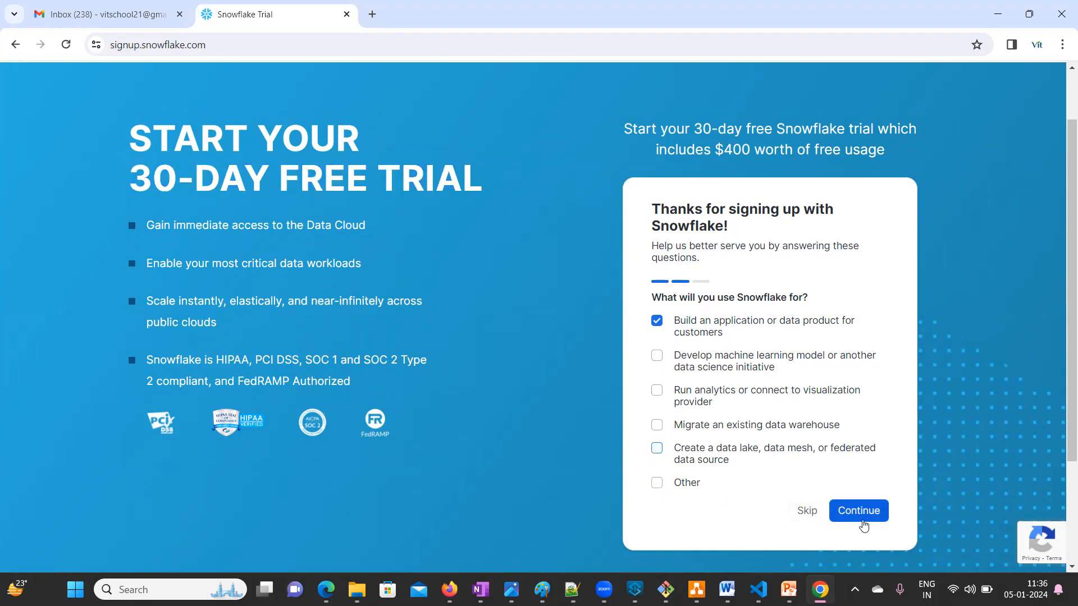
pyautogui.click(655, 425)
pyautogui.click(657, 449)
pyautogui.click(859, 510)
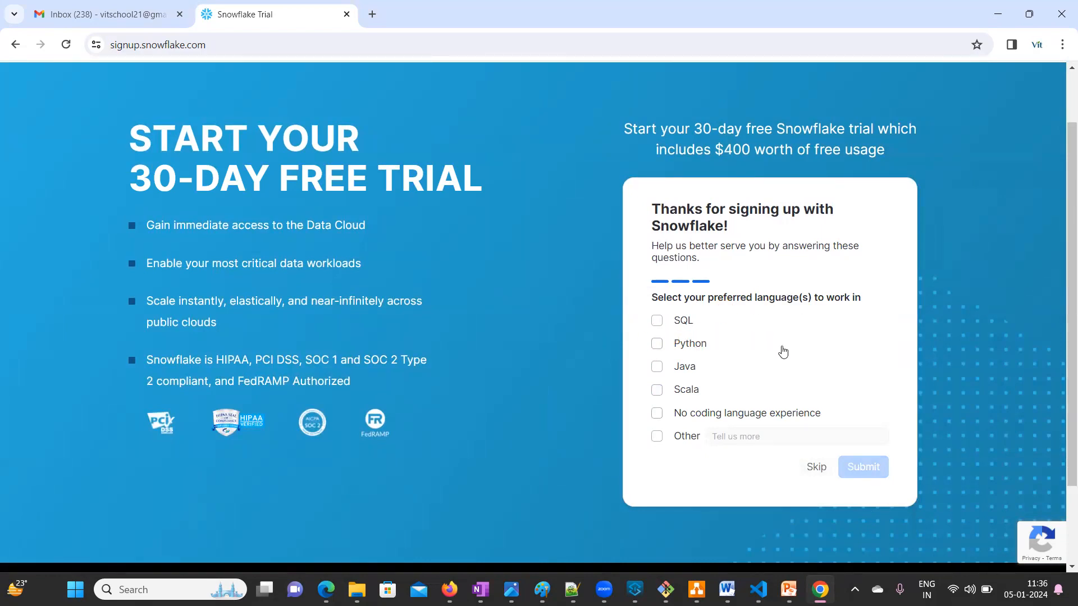
# - Choose SQL as preferred language, submit, then open the Snowflake activation email in Gmail
pyautogui.click(658, 321)
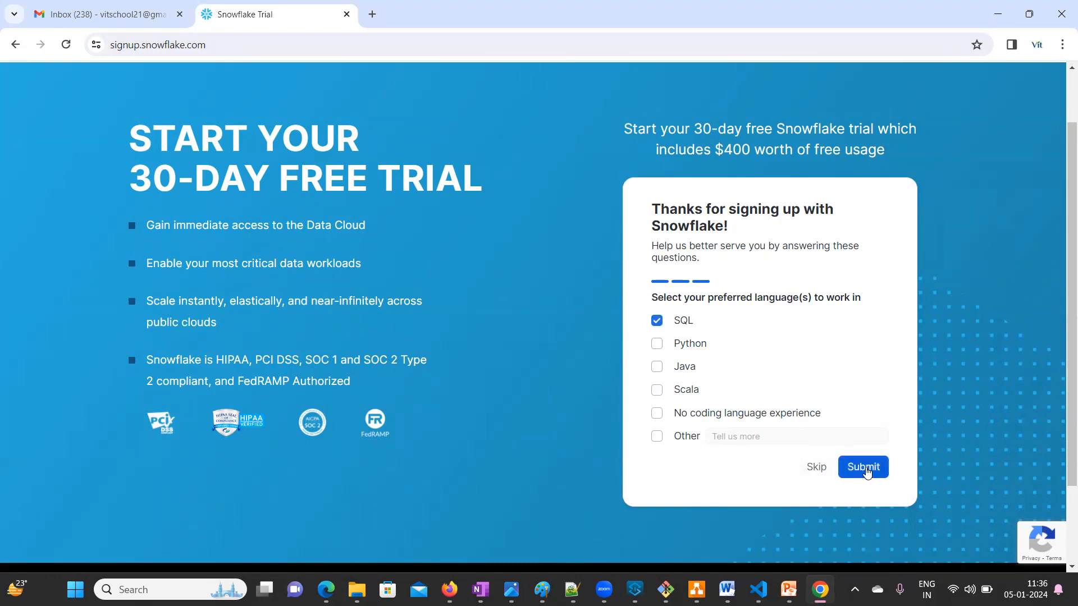
pyautogui.click(865, 471)
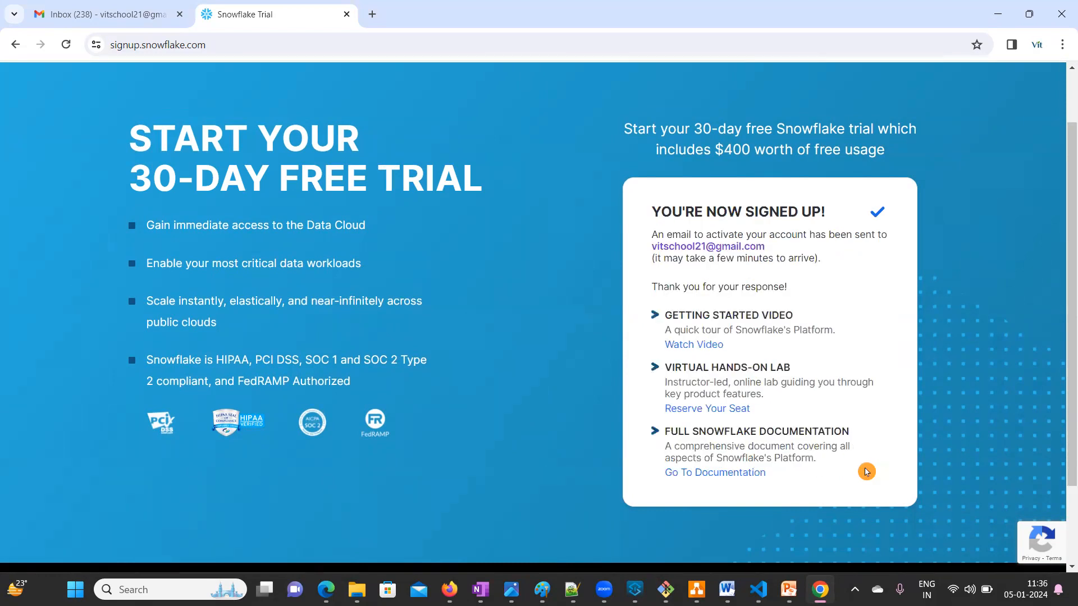
pyautogui.click(668, 266)
pyautogui.click(780, 246)
pyautogui.moveTo(777, 248); pyautogui.dragTo(644, 251)
pyautogui.rightClick(809, 248)
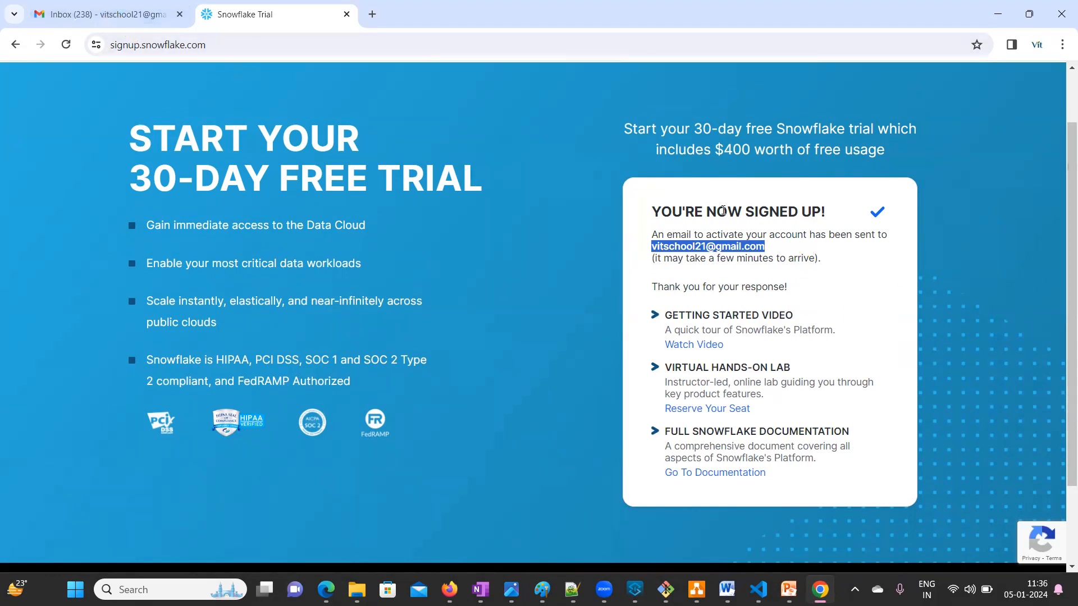
pyautogui.click(117, 16)
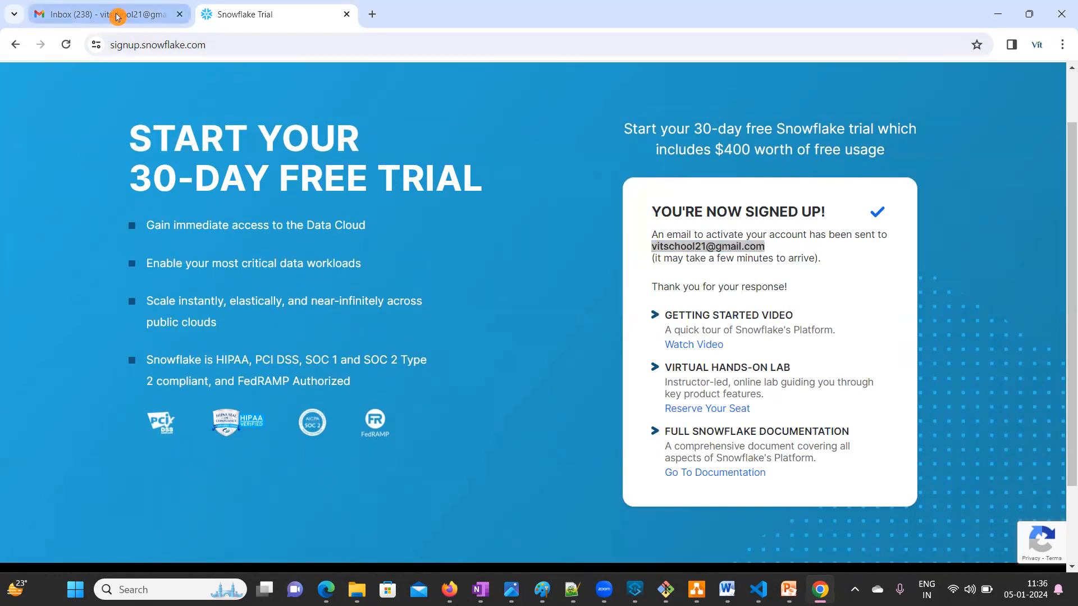
pyautogui.click(443, 194)
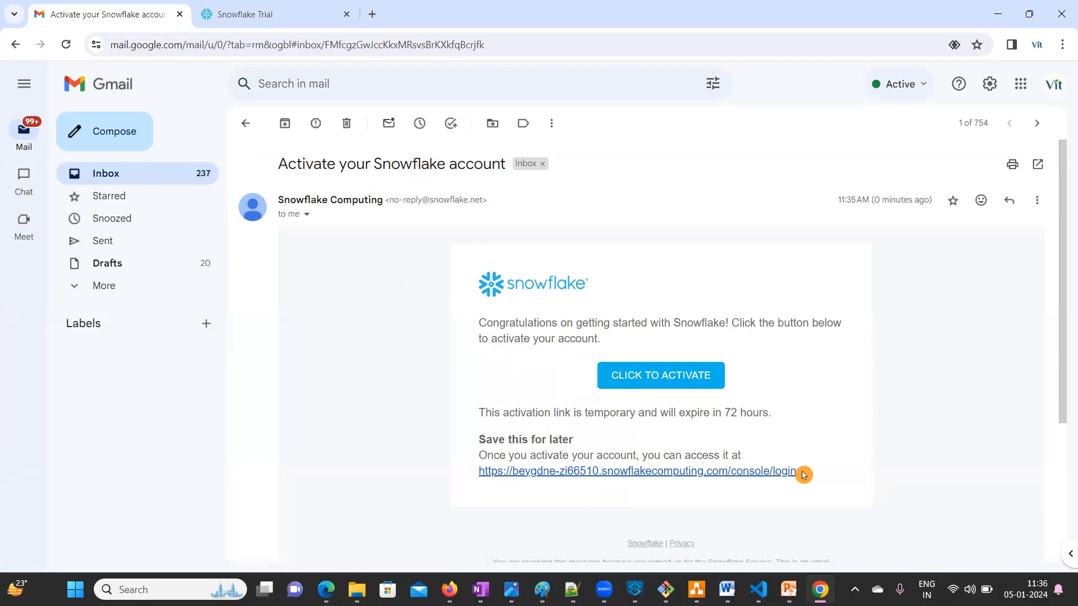
# - Copy the account login link from the email and load it in a new tab
pyautogui.moveTo(806, 473); pyautogui.dragTo(473, 473)
pyautogui.hotkey('ctrl', 'c')
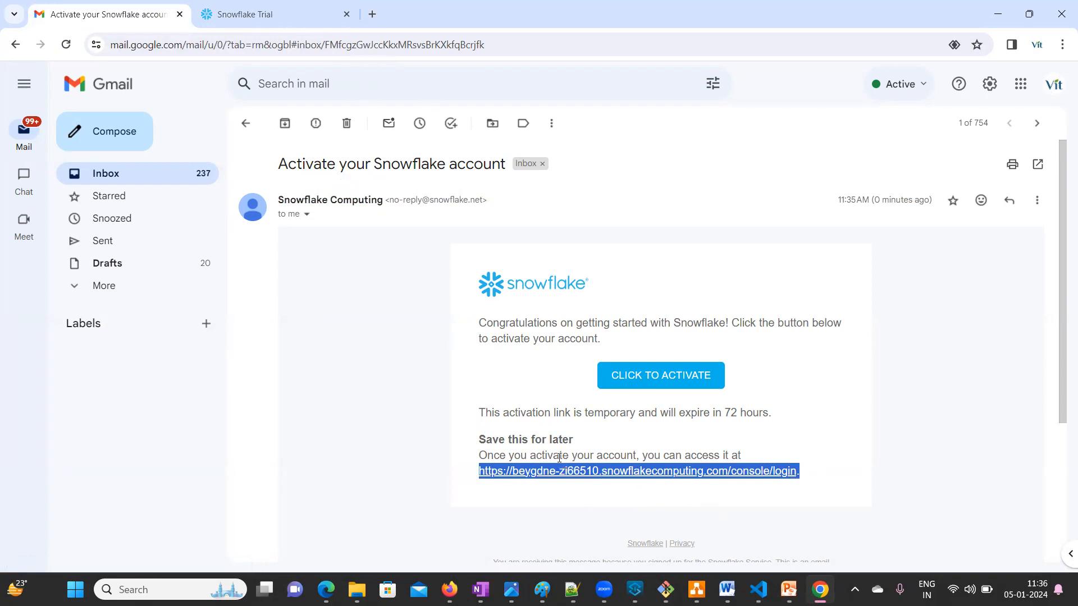
pyautogui.rightClick(511, 490)
pyautogui.click(372, 14)
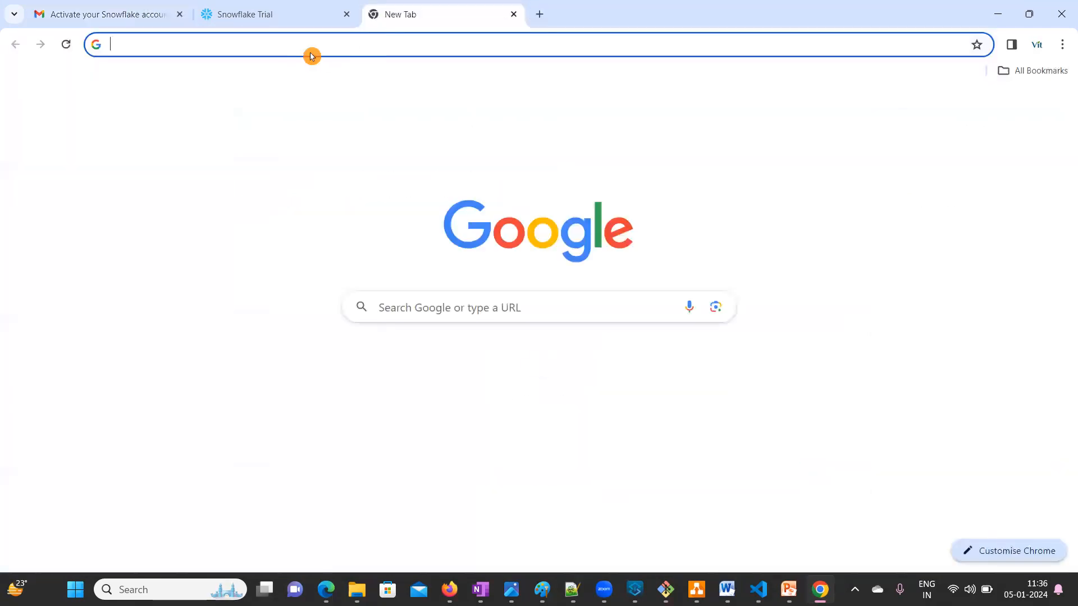
pyautogui.hotkey('ctrl', 'v')
pyautogui.press('Return')
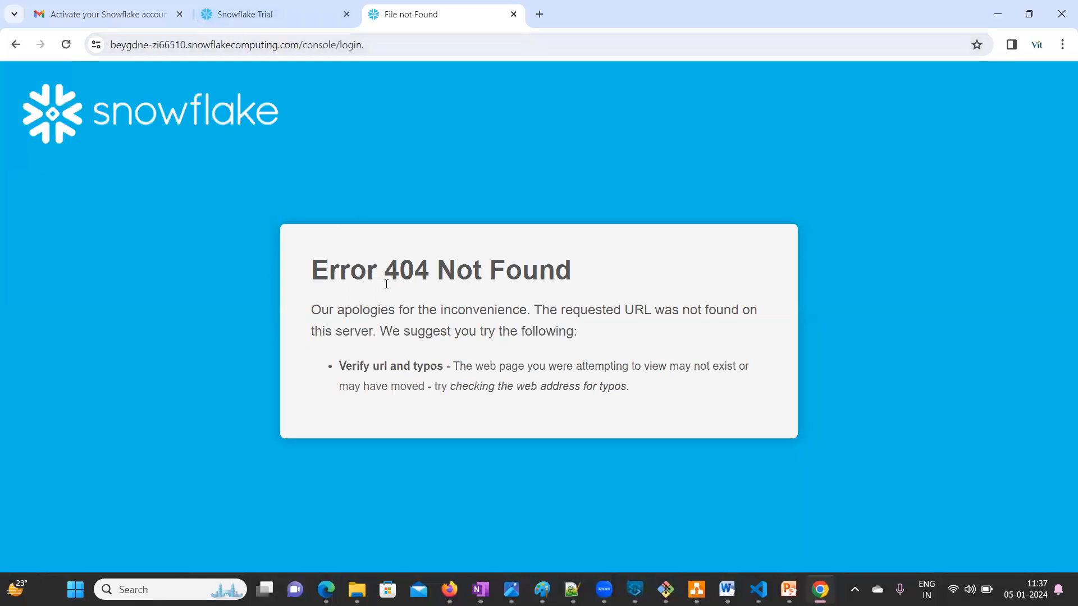
# - Return to the activation email and activate the new Snowflake account
pyautogui.click(281, 15)
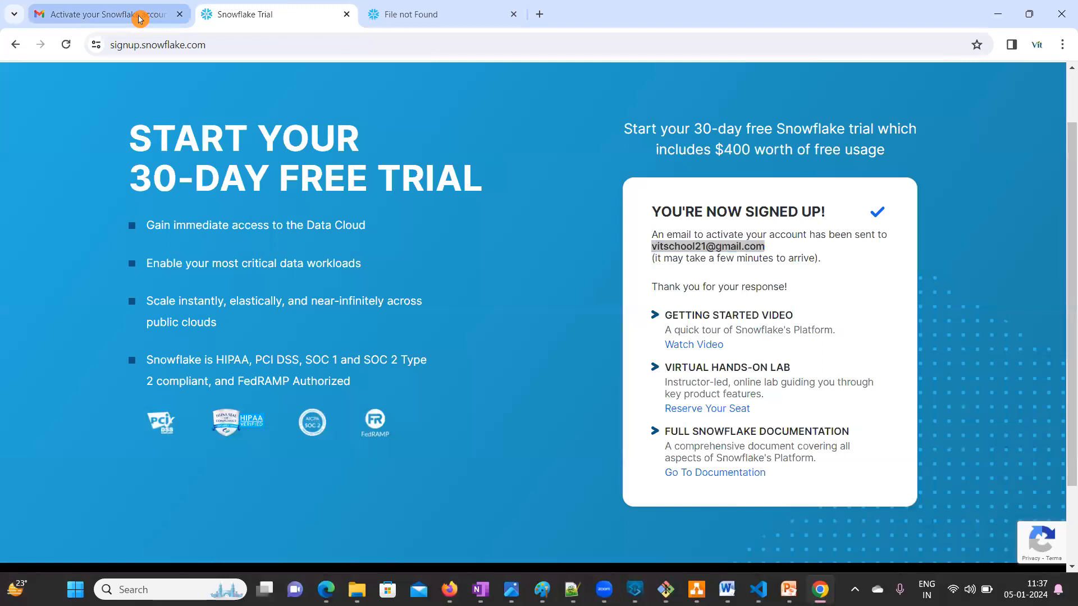
pyautogui.click(143, 16)
pyautogui.click(665, 381)
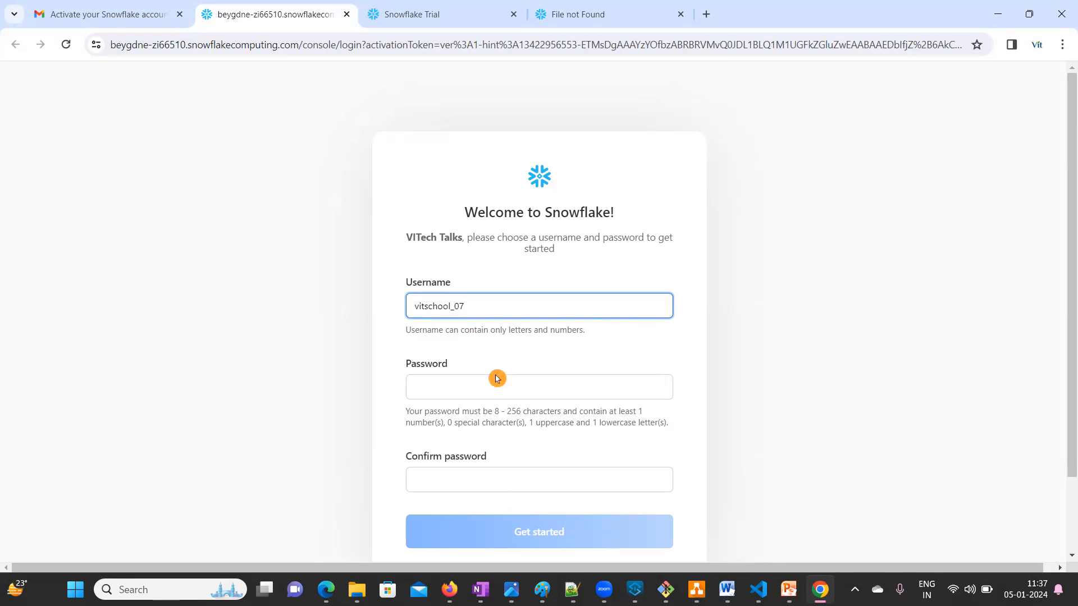
# - Remove the underscore from the username, then enter the password and its confirmation
pyautogui.click(435, 388)
pyautogui.write('V')
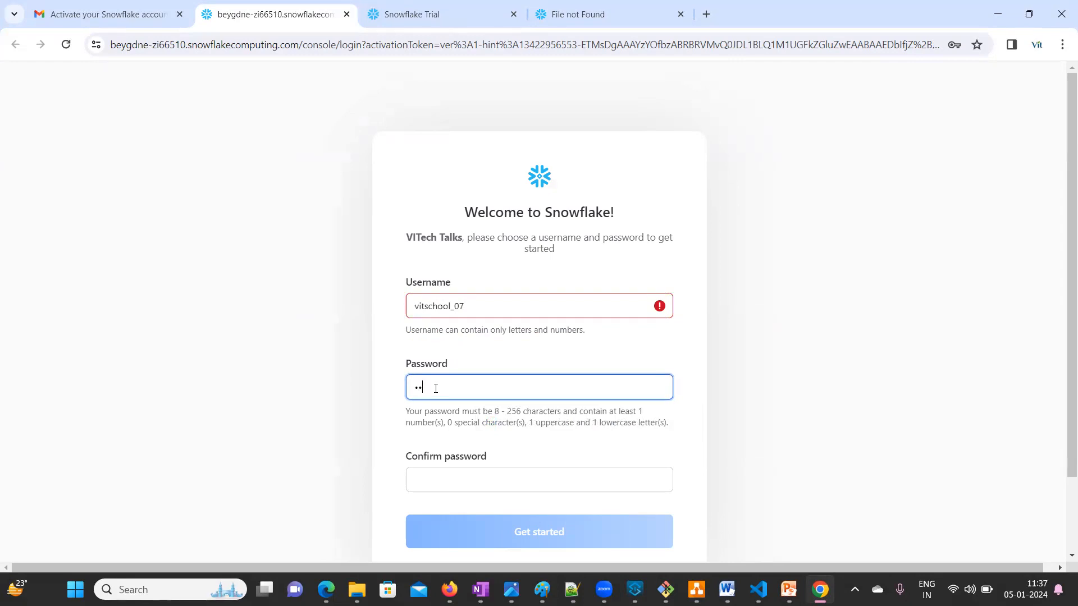
pyautogui.click(455, 310)
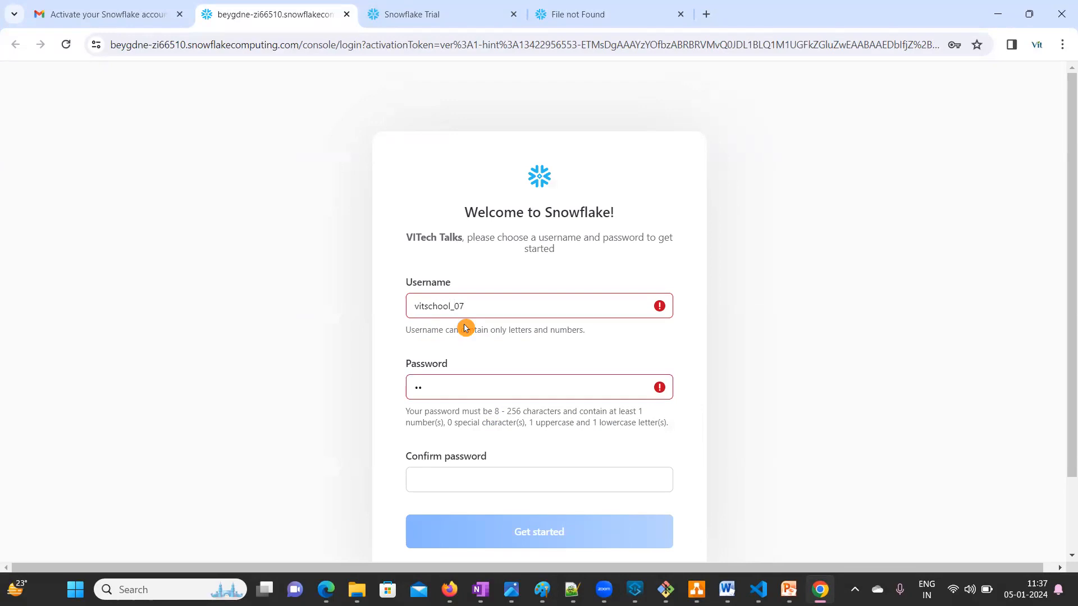
pyautogui.press('BackSpace')
pyautogui.click(450, 385)
pyautogui.click(447, 394)
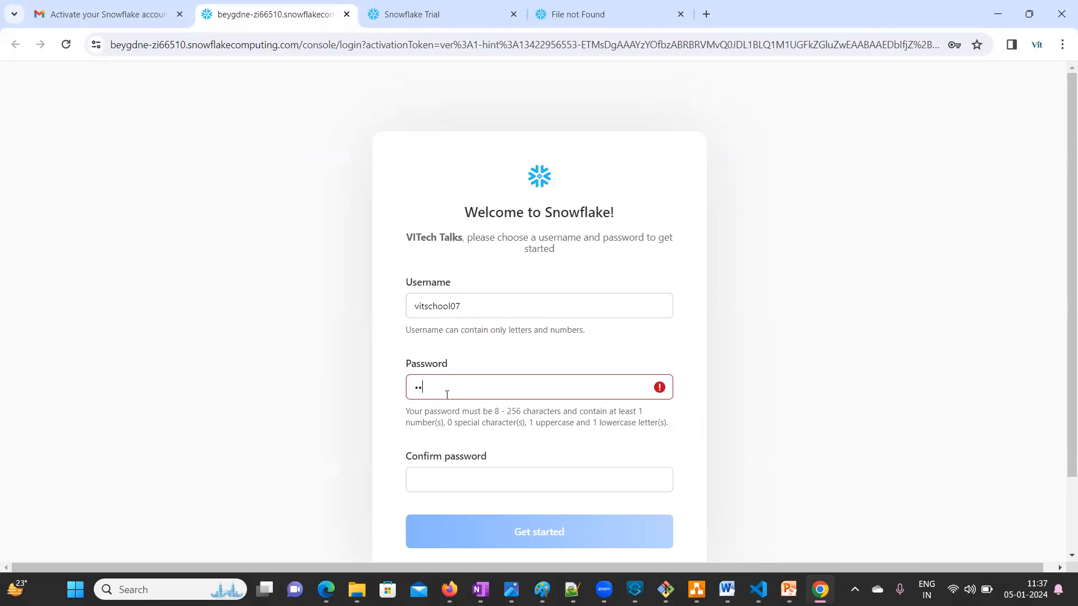
pyautogui.press('BackSpace')
pyautogui.write('Vit')
pyautogui.click(477, 482)
pyautogui.write('V')
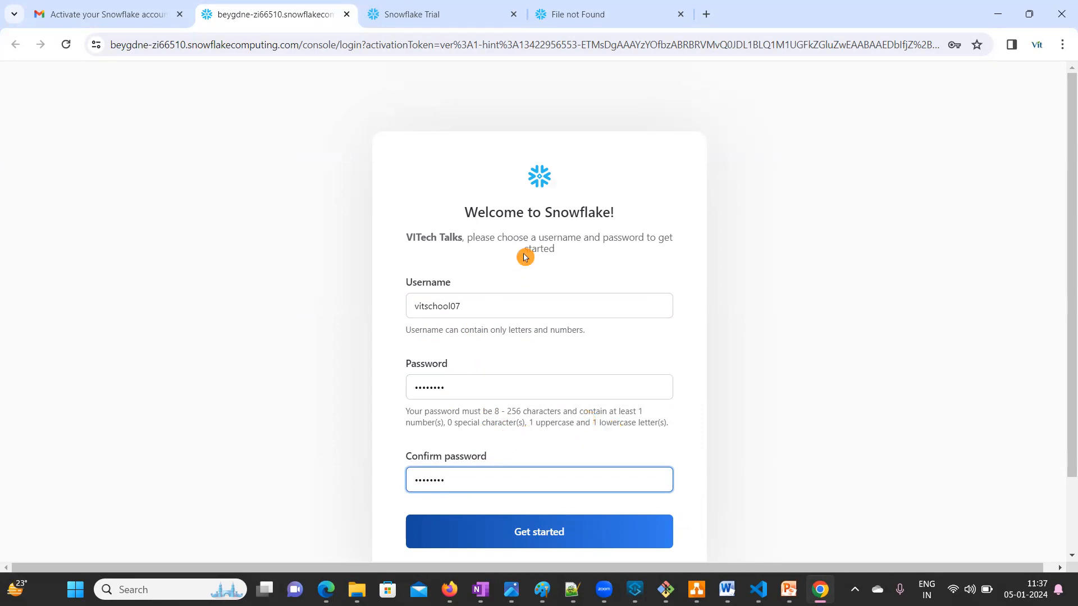
pyautogui.hotkey('ctrl', '2')
pyautogui.moveTo(812, 255)
pyautogui.mouseDown()
pyautogui.moveTo(819, 287)
pyautogui.moveTo(808, 248)
pyautogui.moveTo(822, 242)
pyautogui.moveTo(845, 270)
pyautogui.moveTo(848, 256)
pyautogui.moveTo(868, 252)
pyautogui.moveTo(884, 264)
pyautogui.moveTo(892, 227)
pyautogui.moveTo(896, 255)
pyautogui.moveTo(923, 238)
pyautogui.moveTo(968, 239)
pyautogui.moveTo(973, 193)
pyautogui.mouseUp()
pyautogui.click(832, 315)
pyautogui.moveTo(831, 314)
pyautogui.mouseDown()
pyautogui.moveTo(969, 175)
pyautogui.moveTo(786, 261)
pyautogui.moveTo(847, 307)
pyautogui.mouseUp()
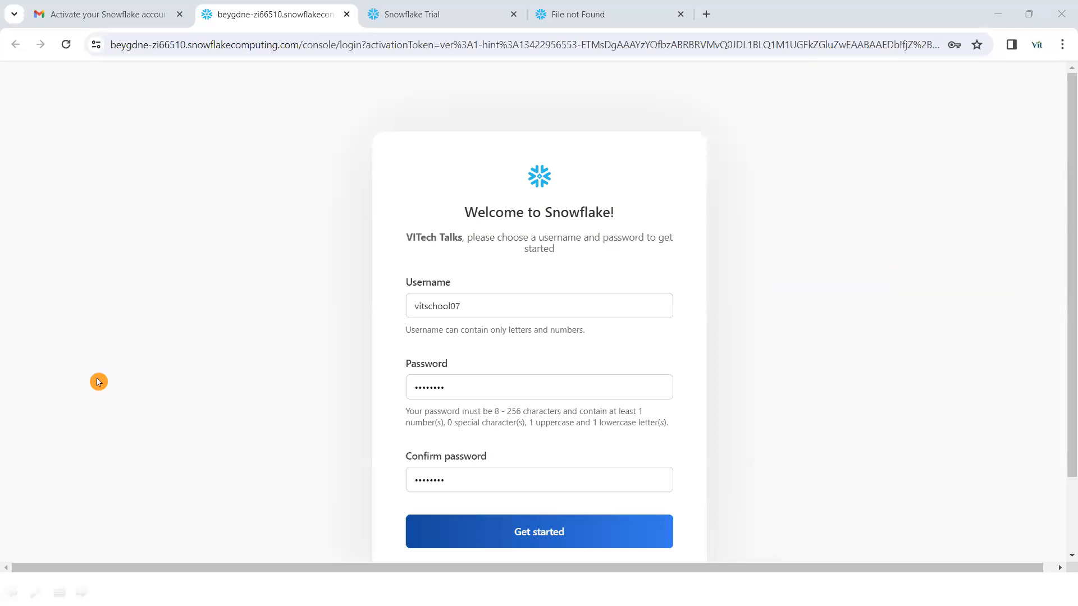
pyautogui.hotkey('ctrl', '2')
pyautogui.moveTo(491, 305); pyautogui.dragTo(402, 307)
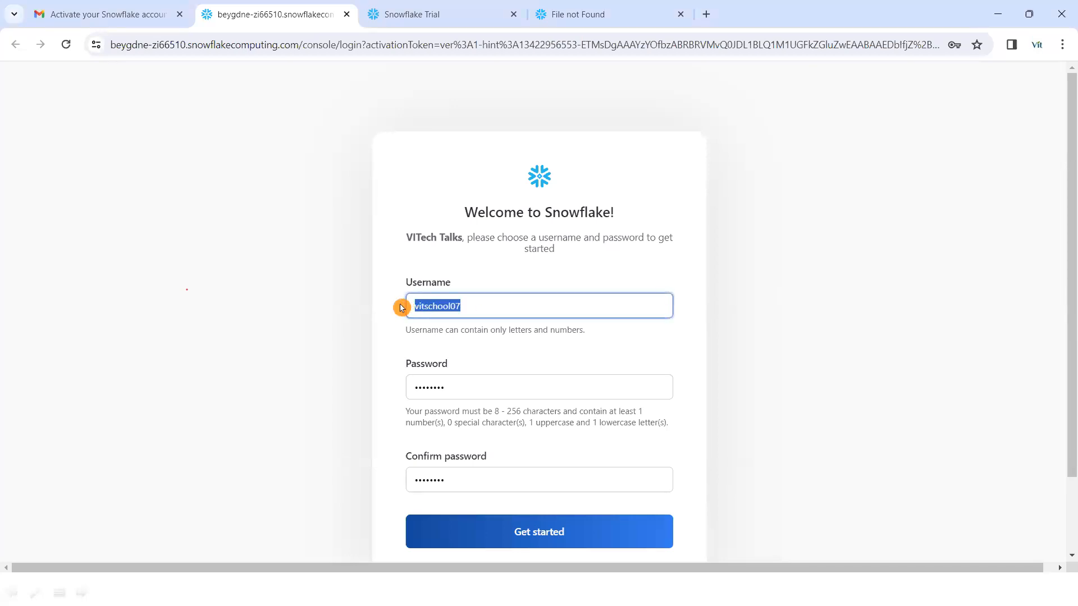
pyautogui.click(456, 381)
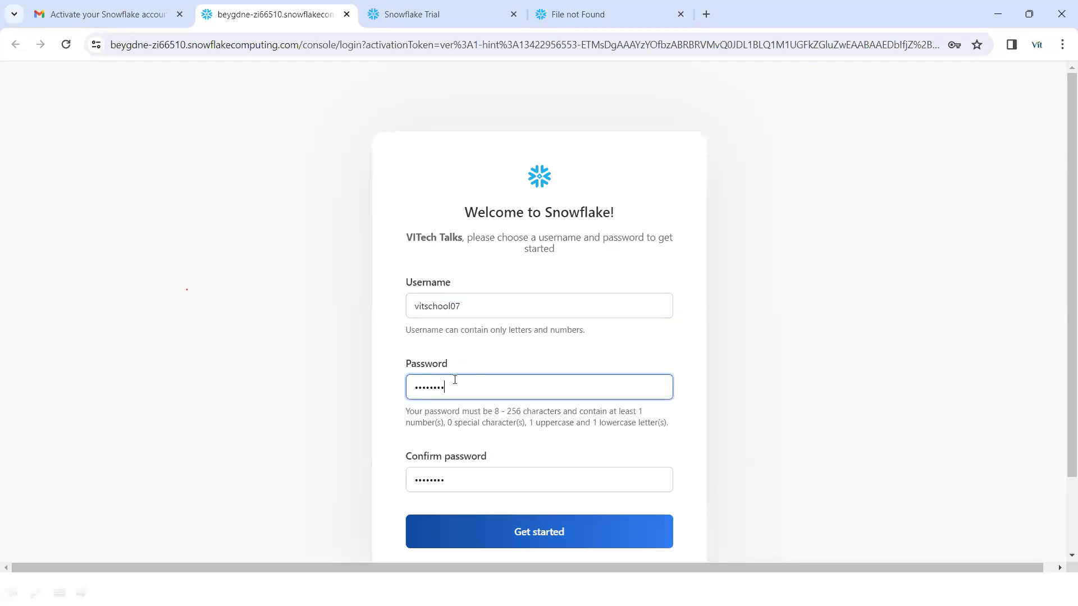
pyautogui.click(534, 535)
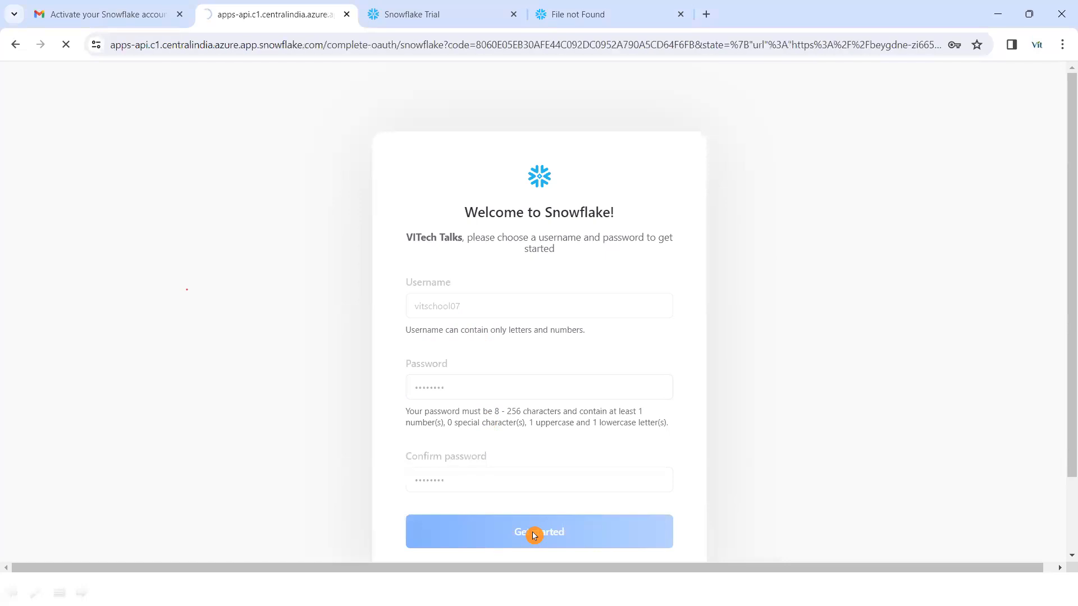
# - Decline Chrome's password saving and open the accounts list on the Worksheets page
pyautogui.click(963, 292)
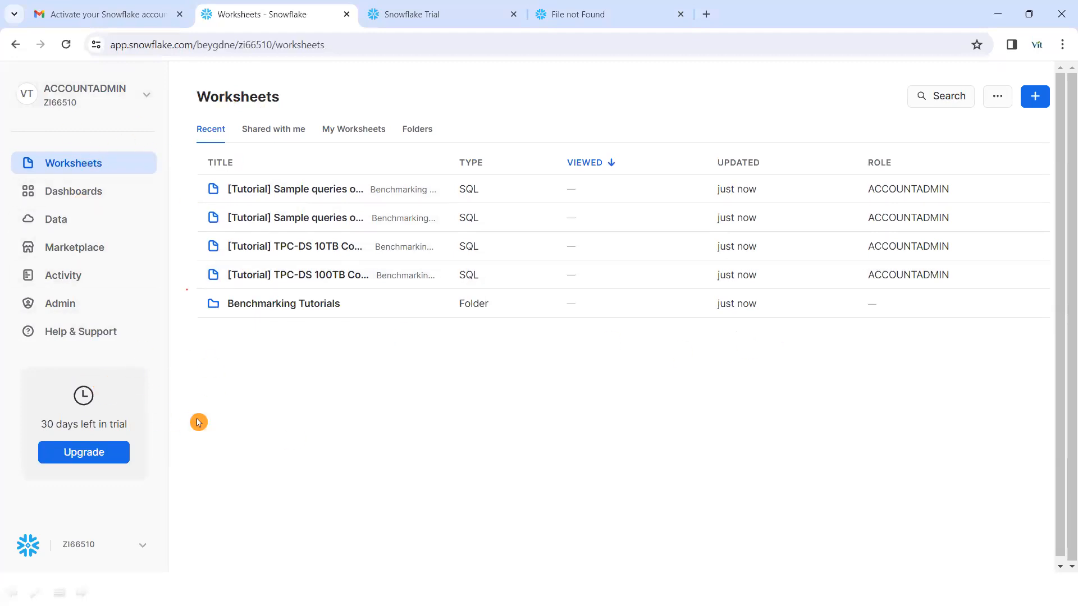
pyautogui.click(142, 544)
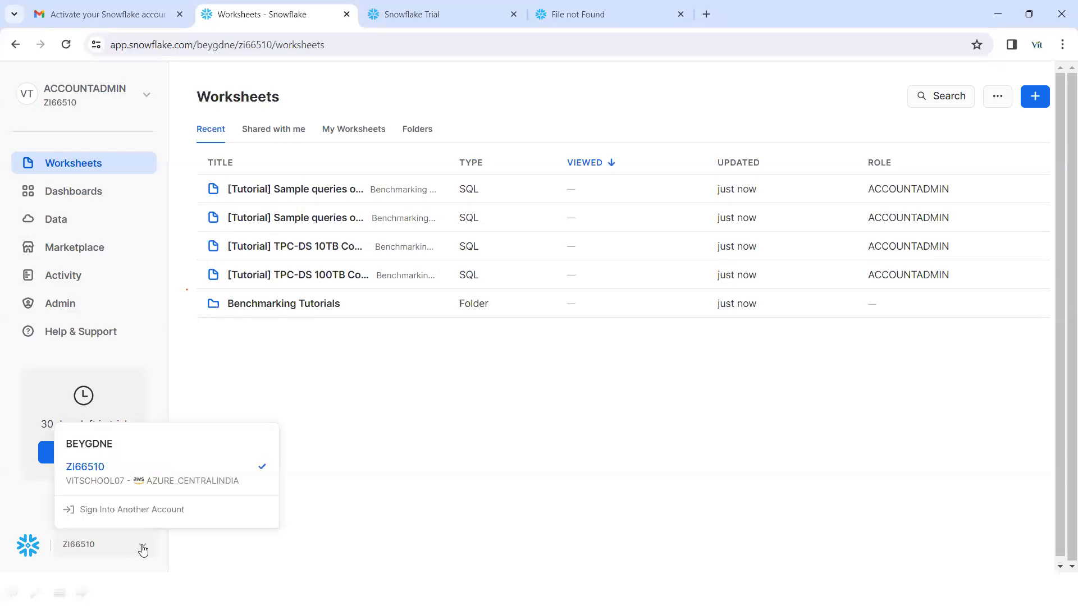
# - Close the accounts list, briefly open the documentation, then sign out from the user menu
pyautogui.click(137, 545)
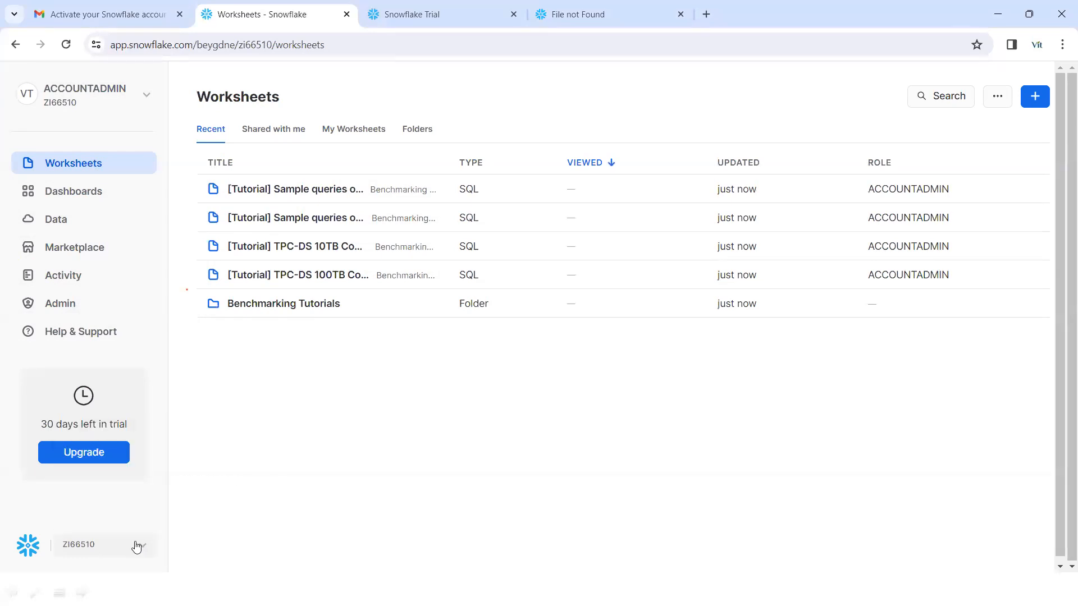
pyautogui.click(26, 548)
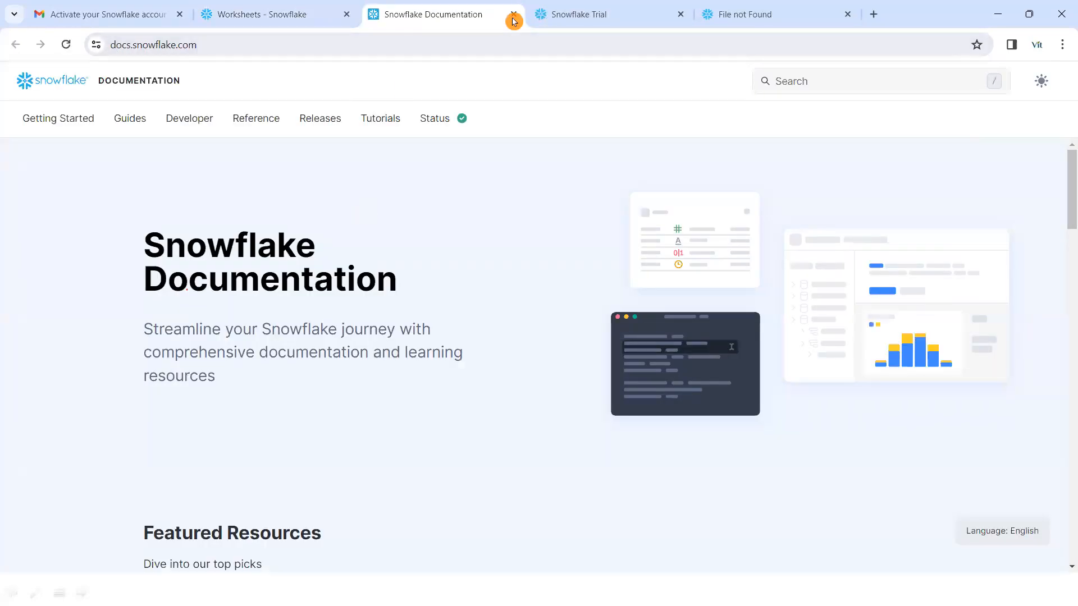
pyautogui.click(514, 15)
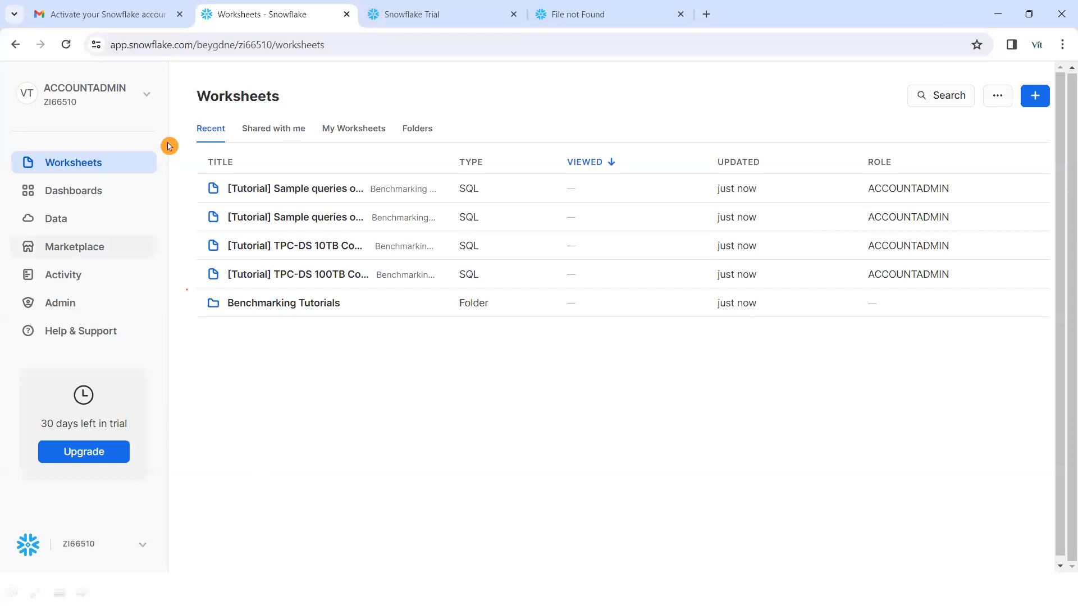
pyautogui.click(147, 94)
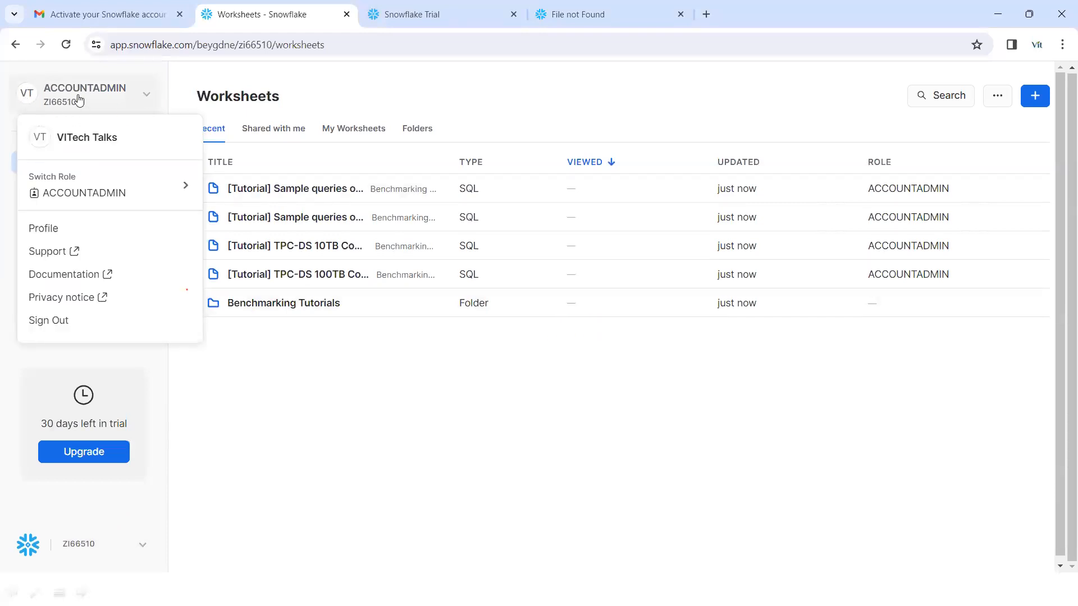
pyautogui.click(45, 326)
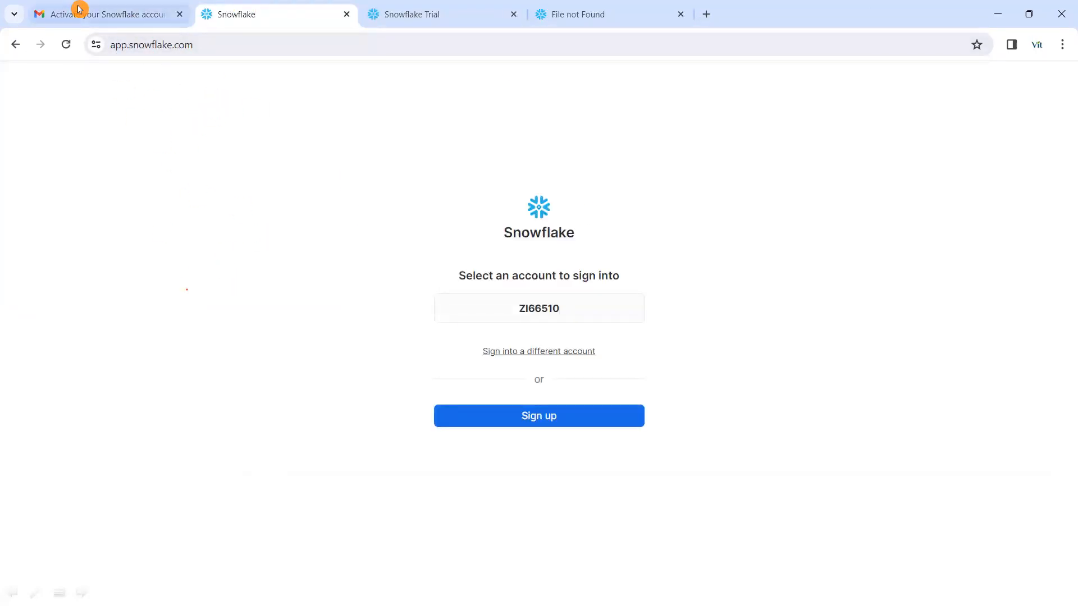
# - Select the full console login URL in the Snowflake activation email
pyautogui.click(104, 13)
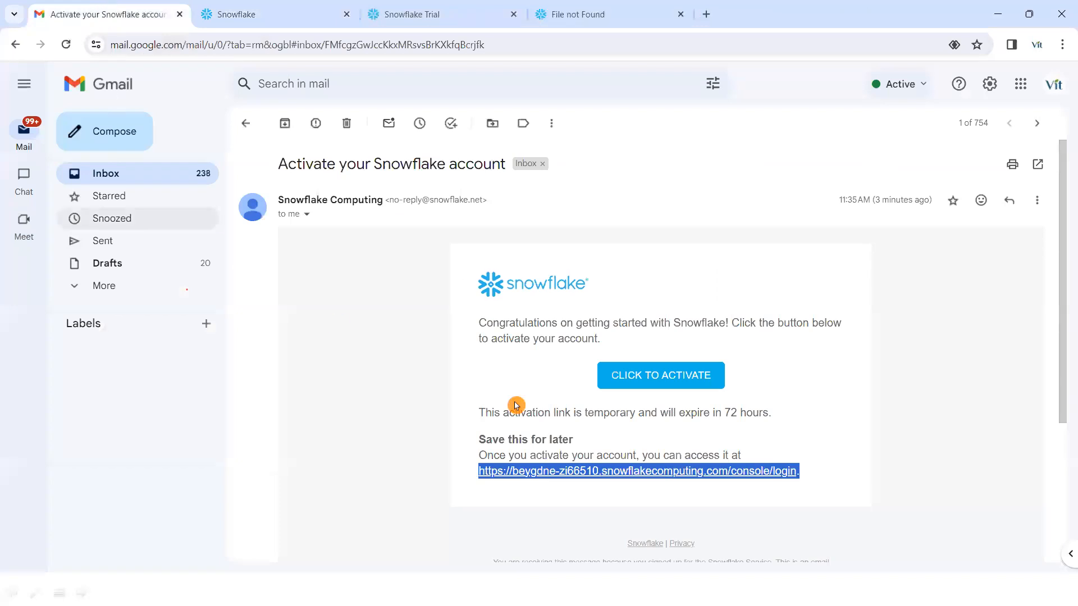
pyautogui.click(811, 465)
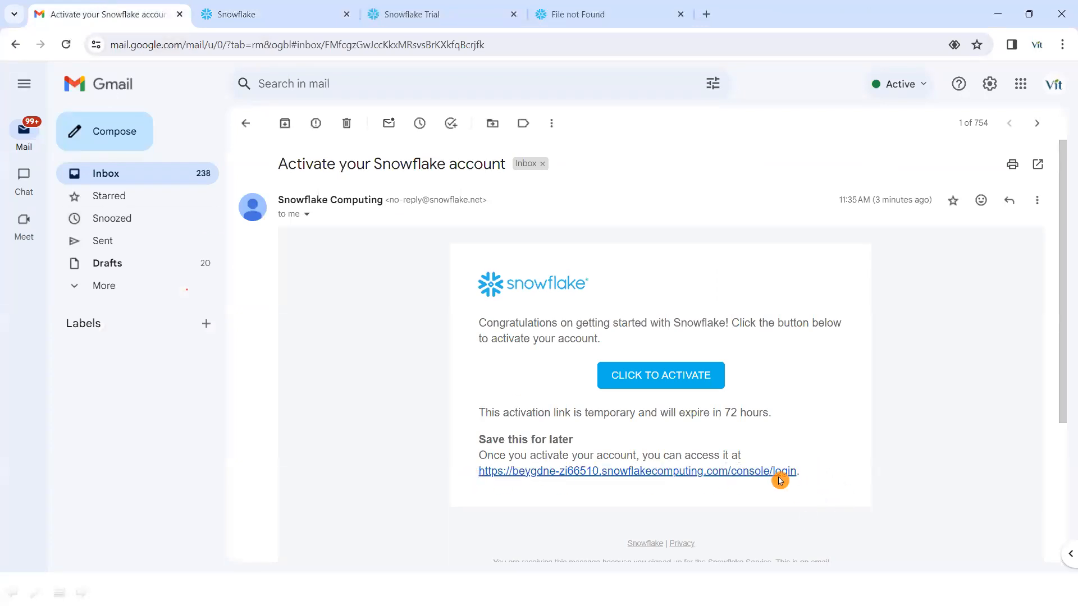
pyautogui.moveTo(808, 475); pyautogui.dragTo(478, 487)
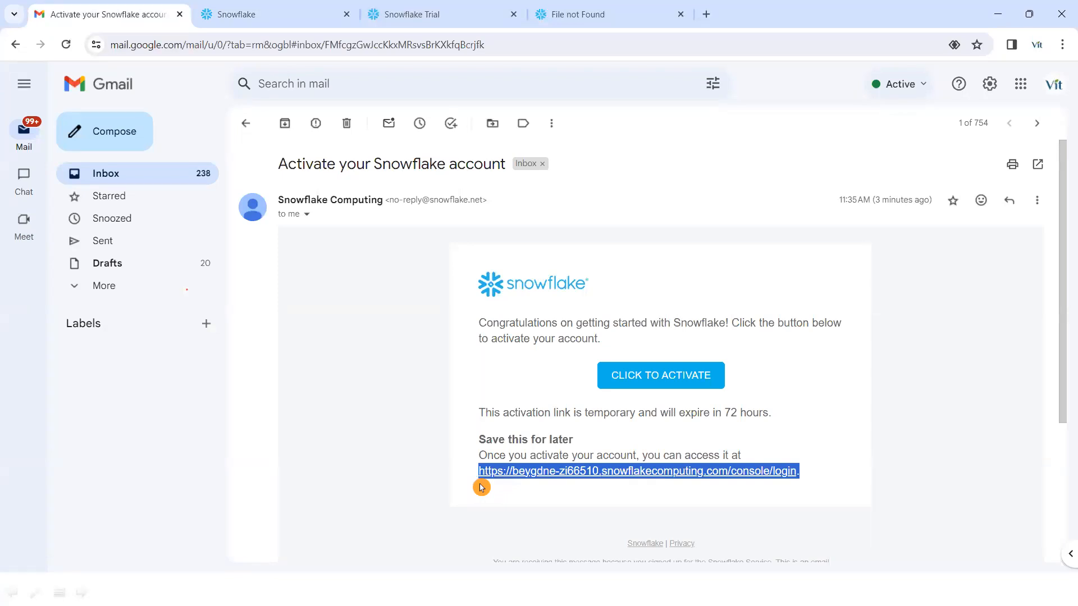
# - Start Notepad from the Windows Run box
pyautogui.press('super+r')
pyautogui.write('no')
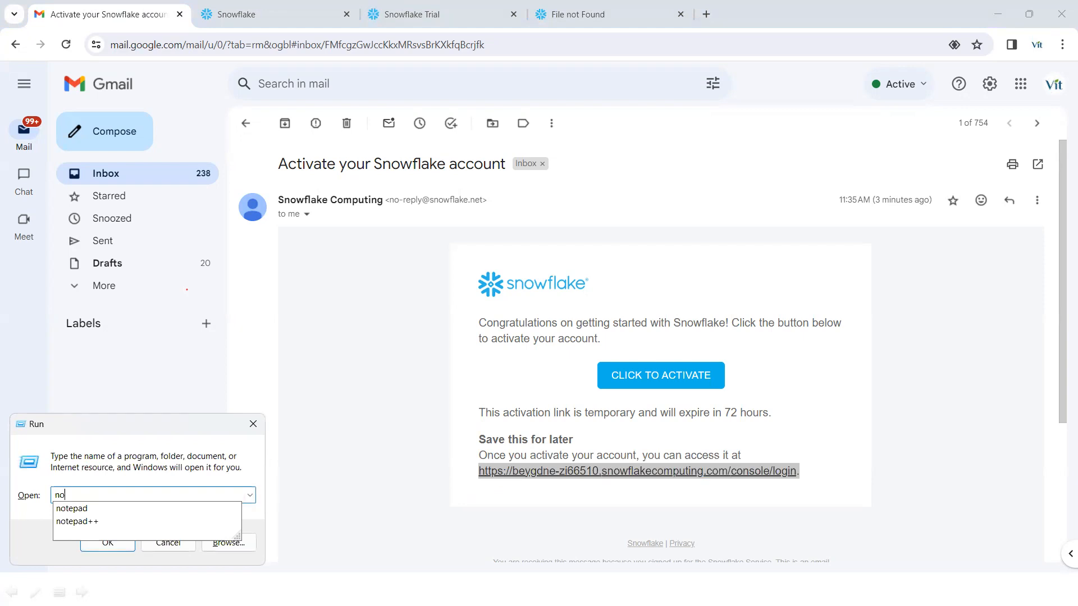
pyautogui.click(106, 513)
# - Paste the login URL into a new Notepad tab, followed by user and password label lines
pyautogui.click(115, 543)
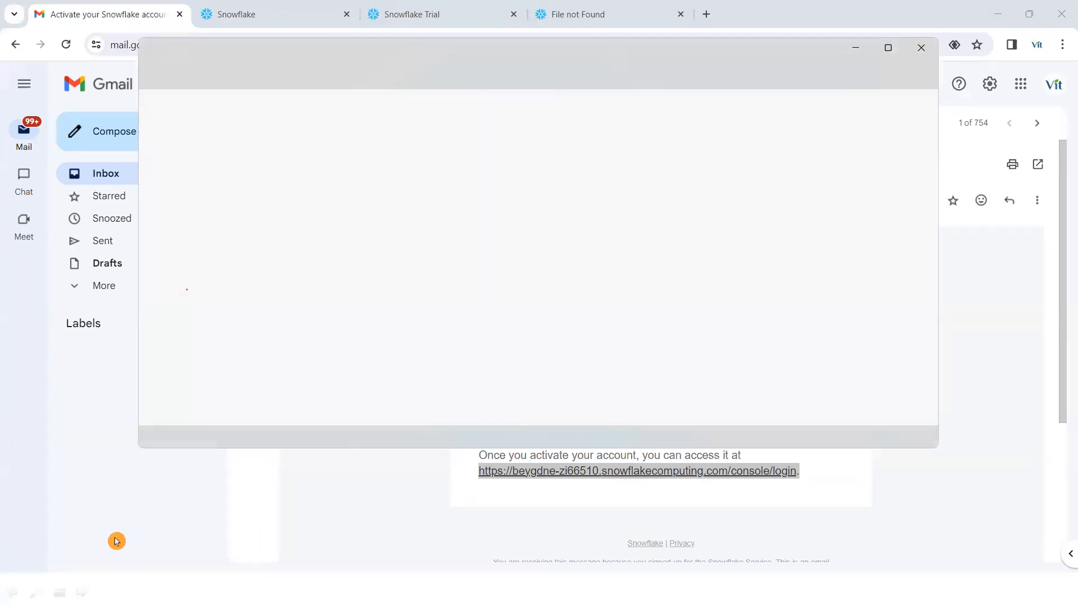
pyautogui.click(529, 54)
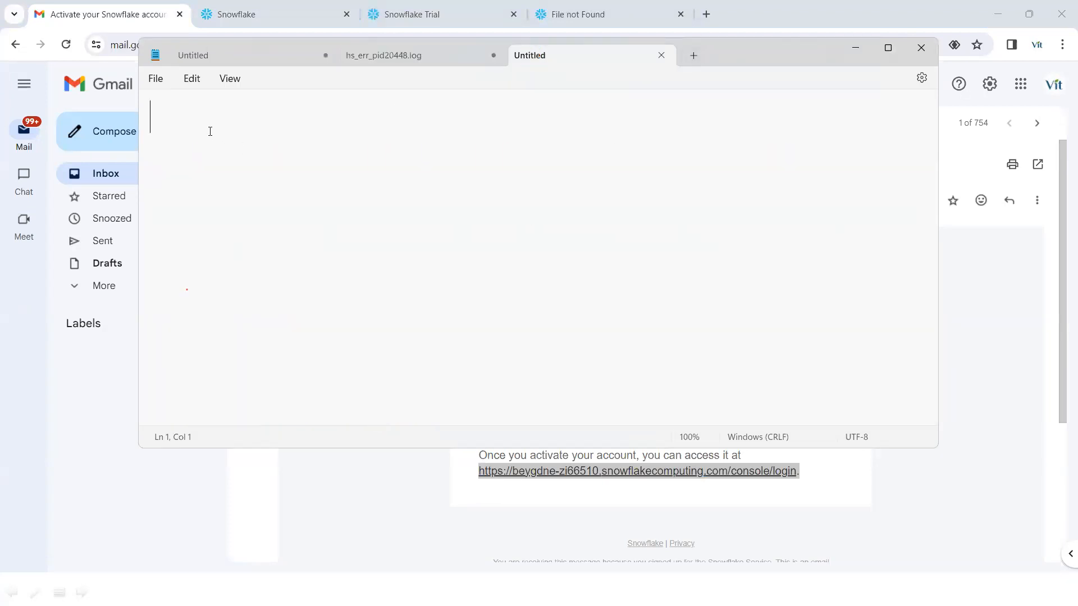
pyautogui.write('https://beygdne-zi66510.snowflakecomputing.com/console/login.')
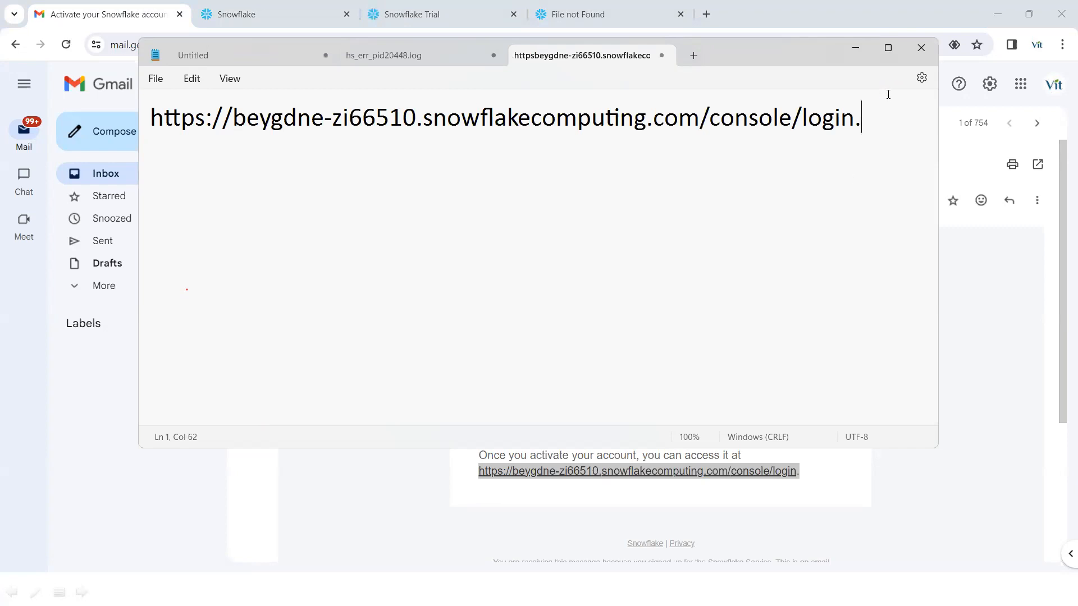
pyautogui.press('Return')
pyautogui.press('Return')
pyautogui.write('user')
pyautogui.write(':')
pyautogui.press('Return')
pyautogui.write('password')
pyautogui.press('BackSpace')
pyautogui.write(':')
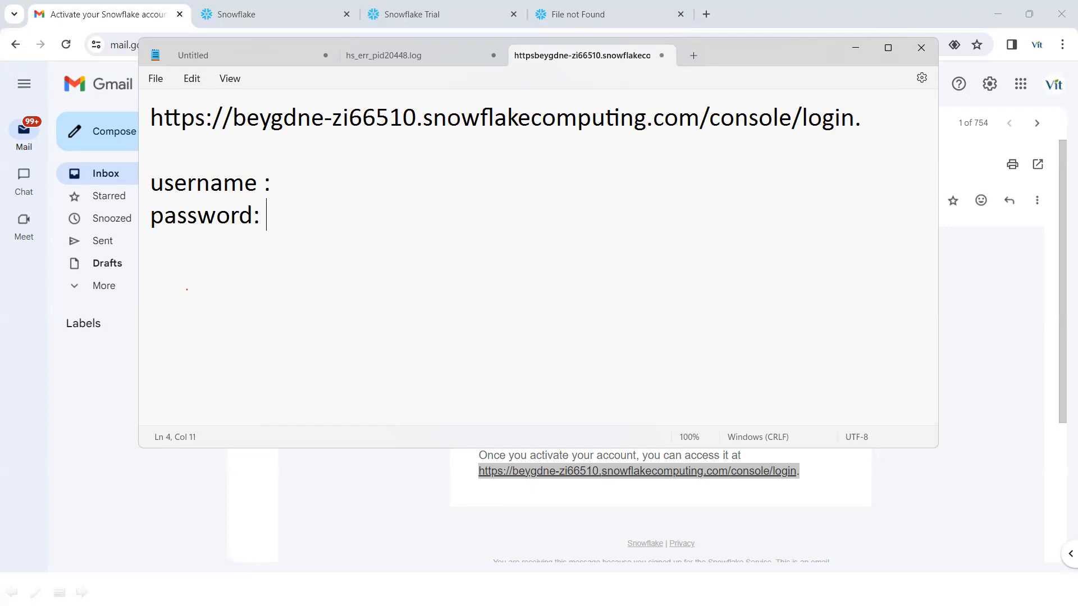
# - Fill in the account username and a masked password on those lines
pyautogui.click(264, 184)
pyautogui.press('BackSpace')
pyautogui.press('End')
pyautogui.click(316, 188)
pyautogui.write('vitschoo')
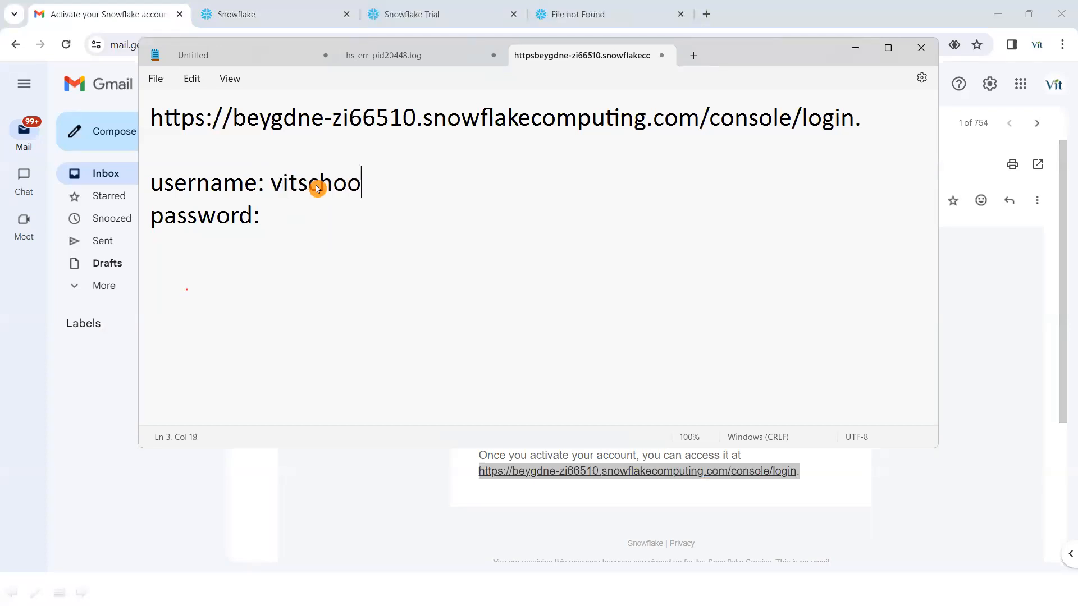
pyautogui.write('l07')
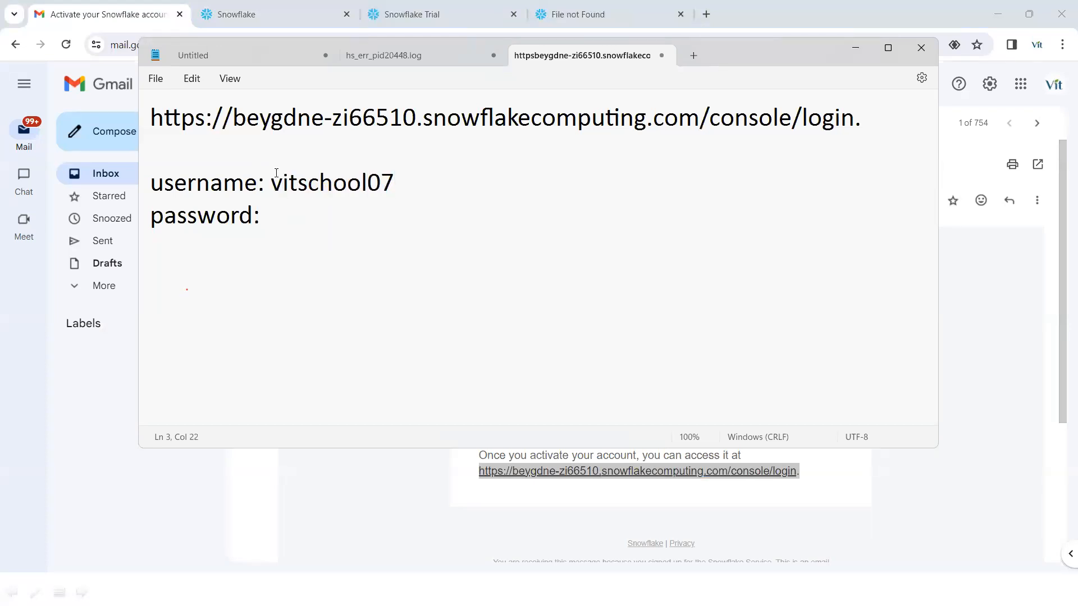
pyautogui.click(297, 219)
pyautogui.write('********')
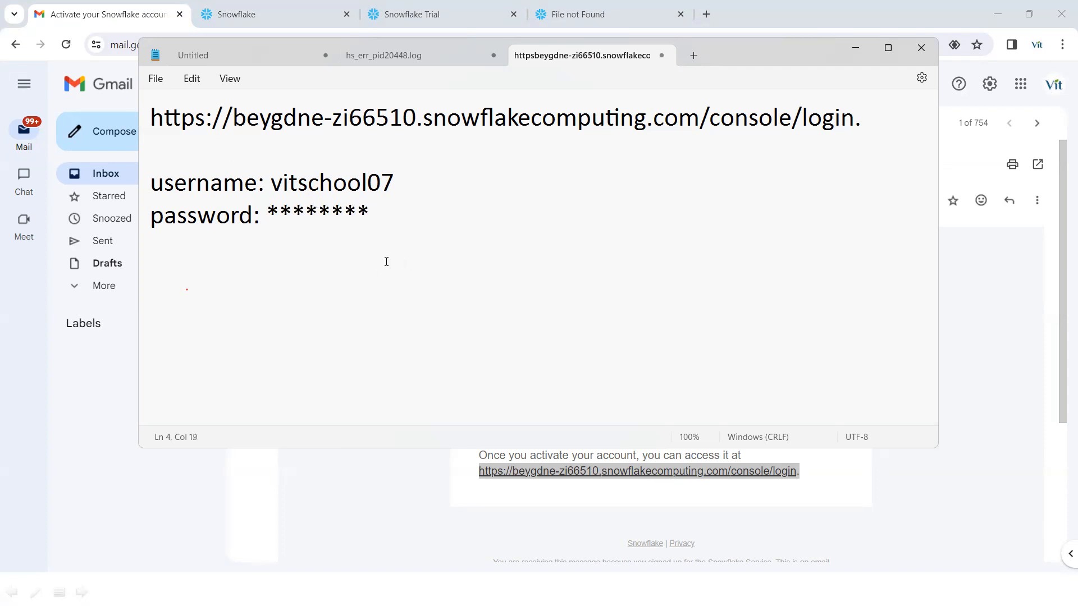
# - Open the email's console login link in a new tab and focus the password field
pyautogui.click(855, 48)
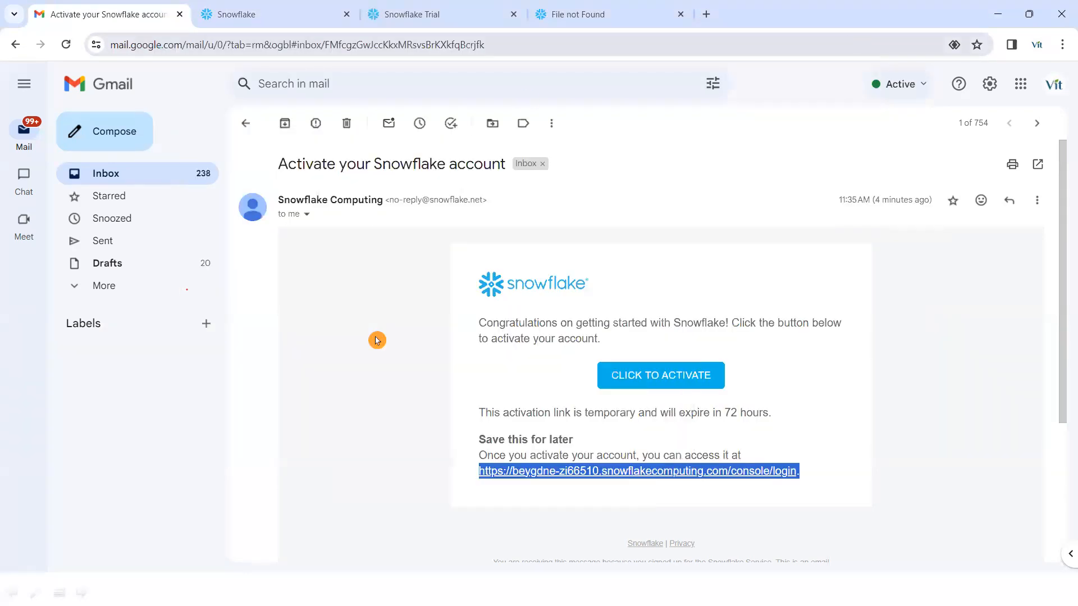
pyautogui.click(796, 456)
pyautogui.rightClick(543, 474)
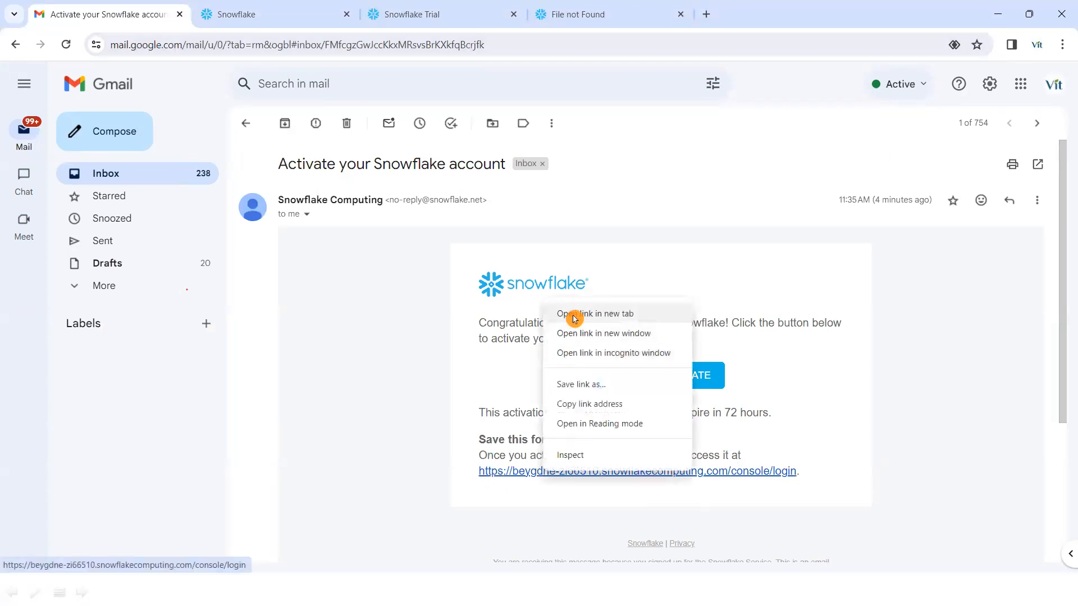
pyautogui.click(573, 318)
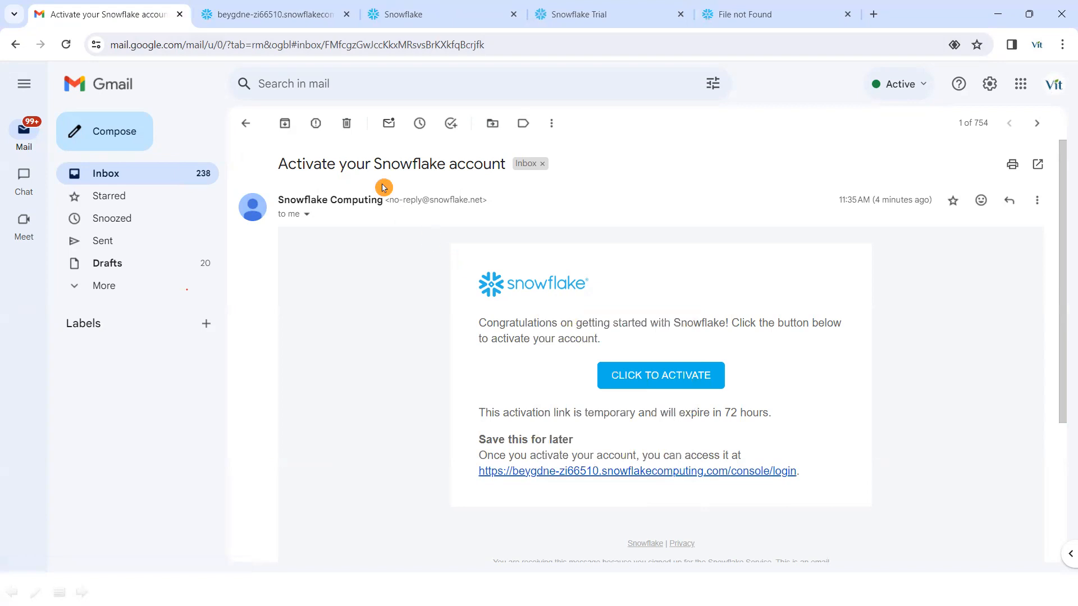
pyautogui.click(306, 15)
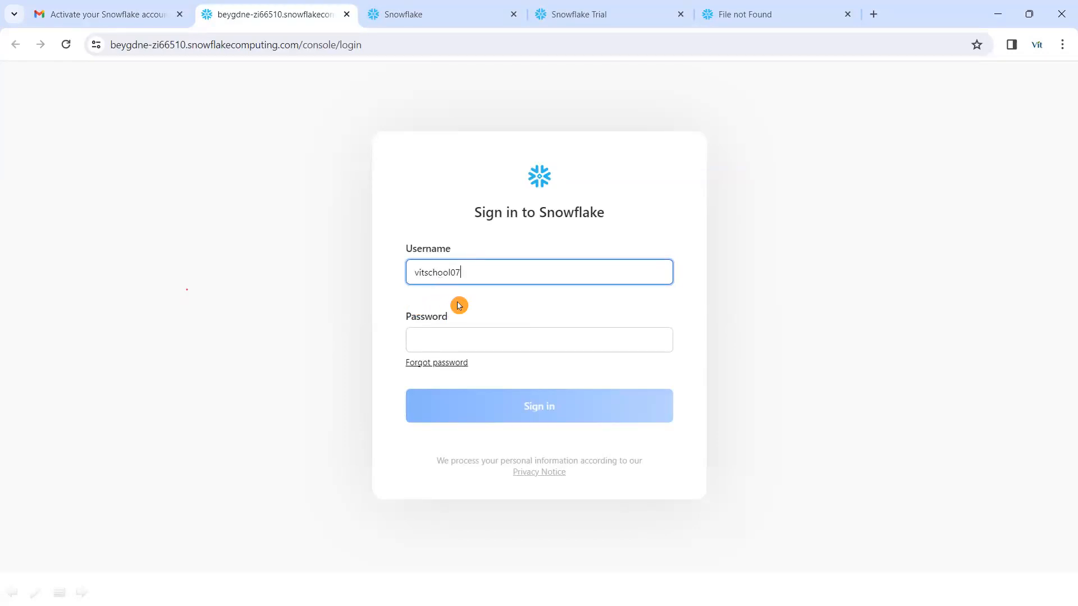
pyautogui.click(469, 339)
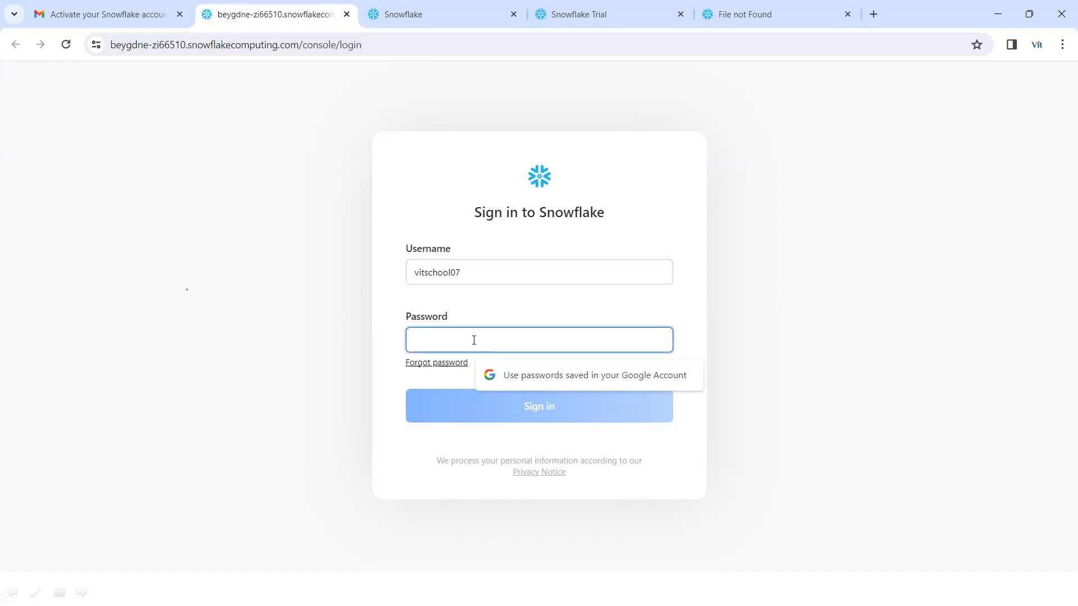
# - Enter the account password and sign back in to Snowflake
pyautogui.write('•')
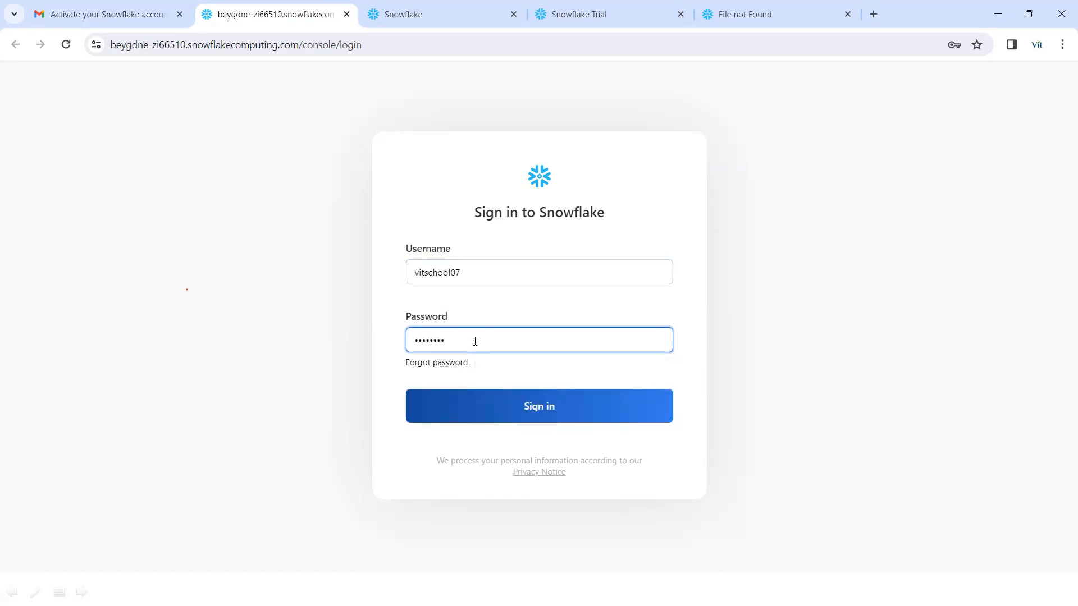
pyautogui.click(557, 410)
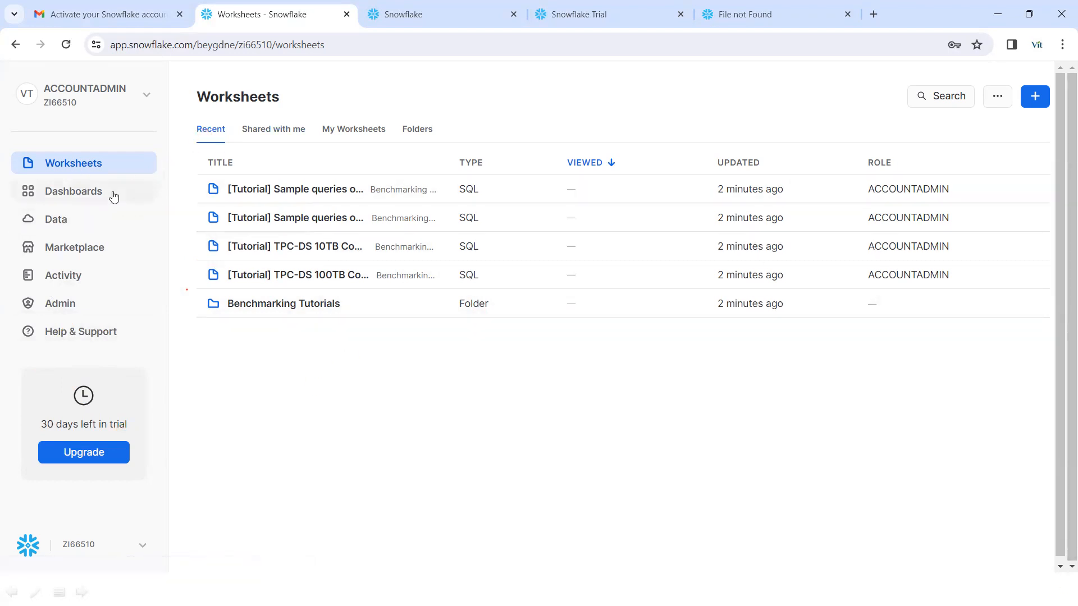
pyautogui.click(1039, 102)
pyautogui.click(864, 97)
pyautogui.click(1037, 102)
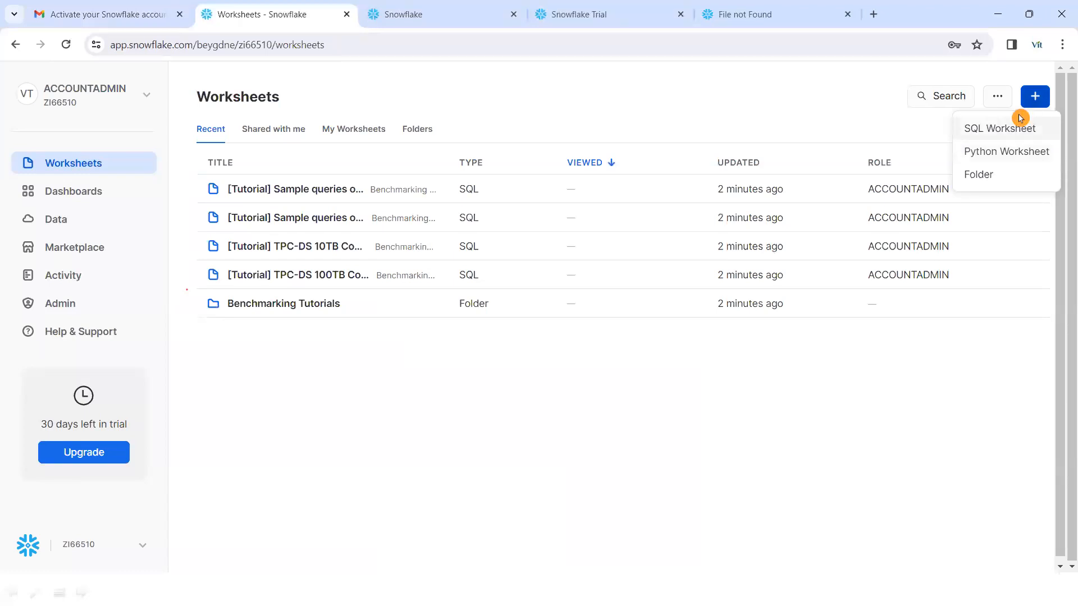
pyautogui.click(1019, 119)
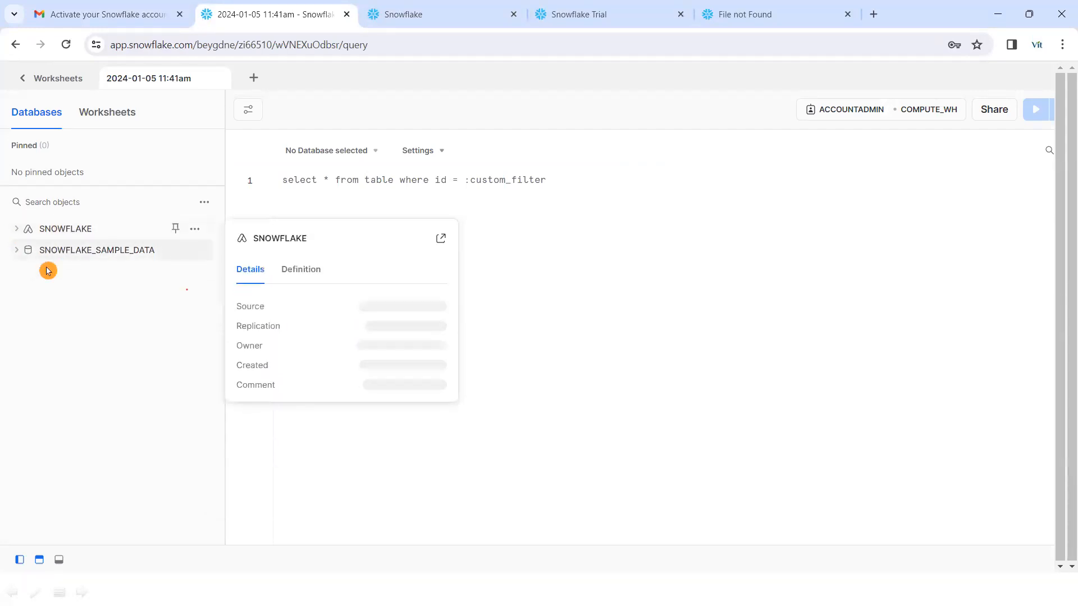
# - Expand SNOWFLAKE_SAMPLE_DATA, browse the TPCDS_SF10TCL tables, then collapse that schema
pyautogui.moveTo(19, 260)
pyautogui.click(17, 255)
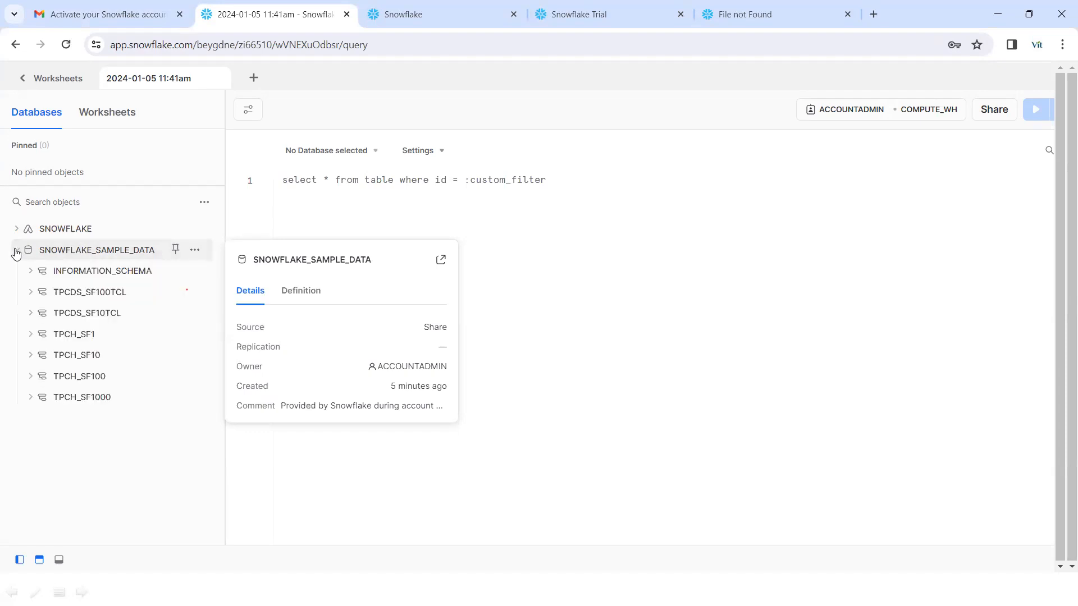
pyautogui.moveTo(38, 293)
pyautogui.click(34, 313)
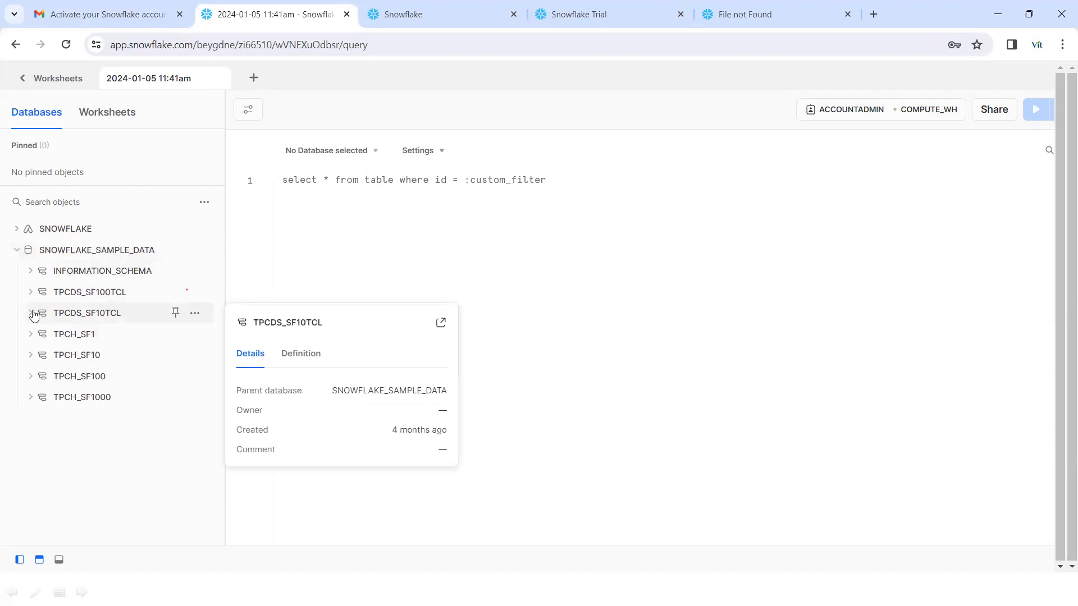
pyautogui.click(64, 334)
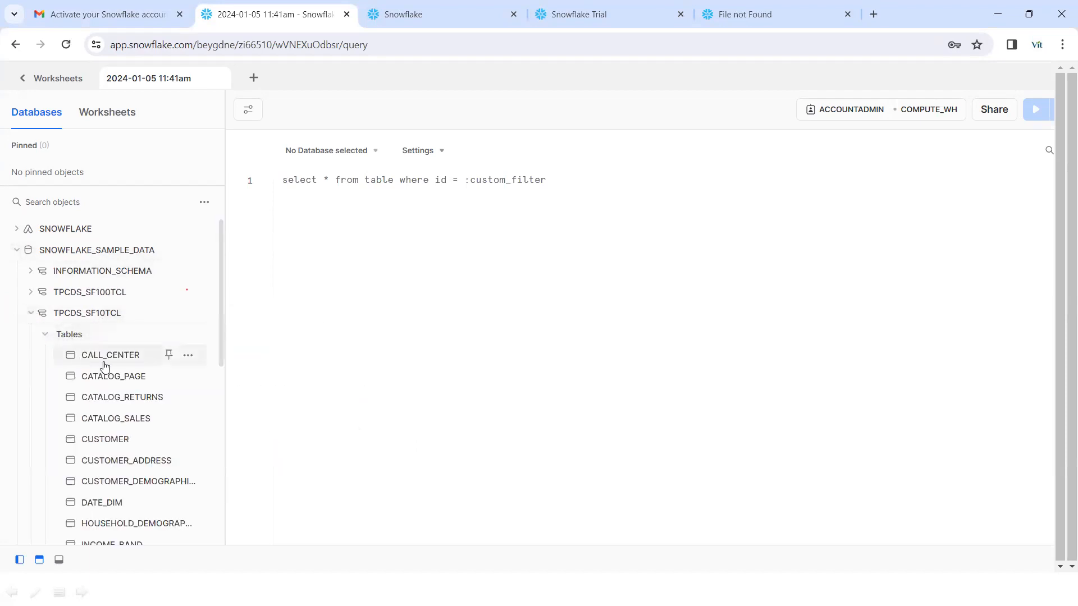
pyautogui.click(38, 320)
# - Expand TPCH_SF100's tables and preview the CUSTOMER table's columns and data types
pyautogui.moveTo(32, 382)
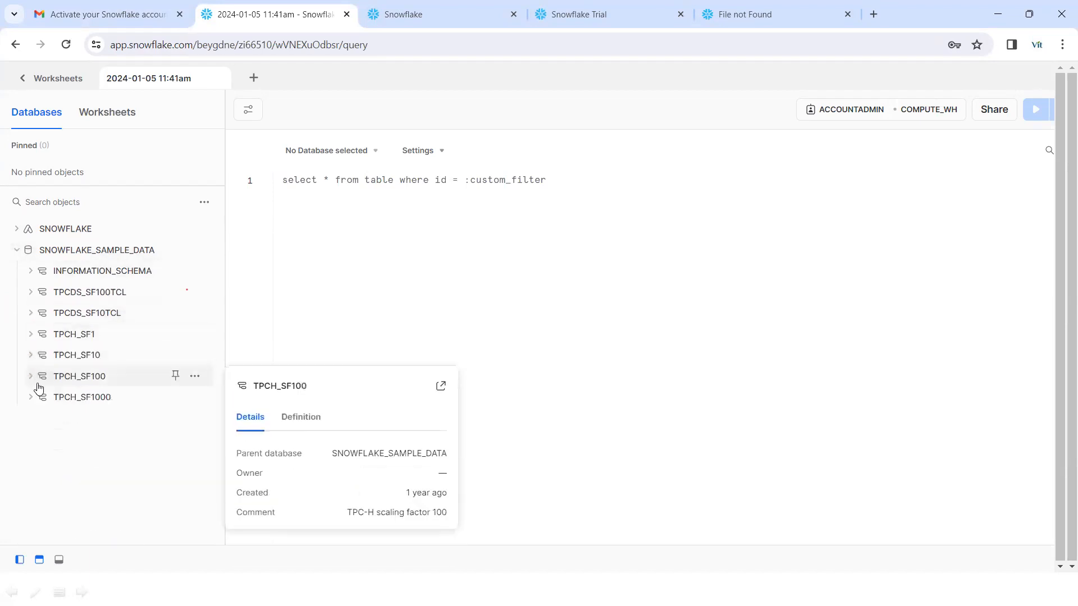
pyautogui.click(31, 376)
pyautogui.click(46, 397)
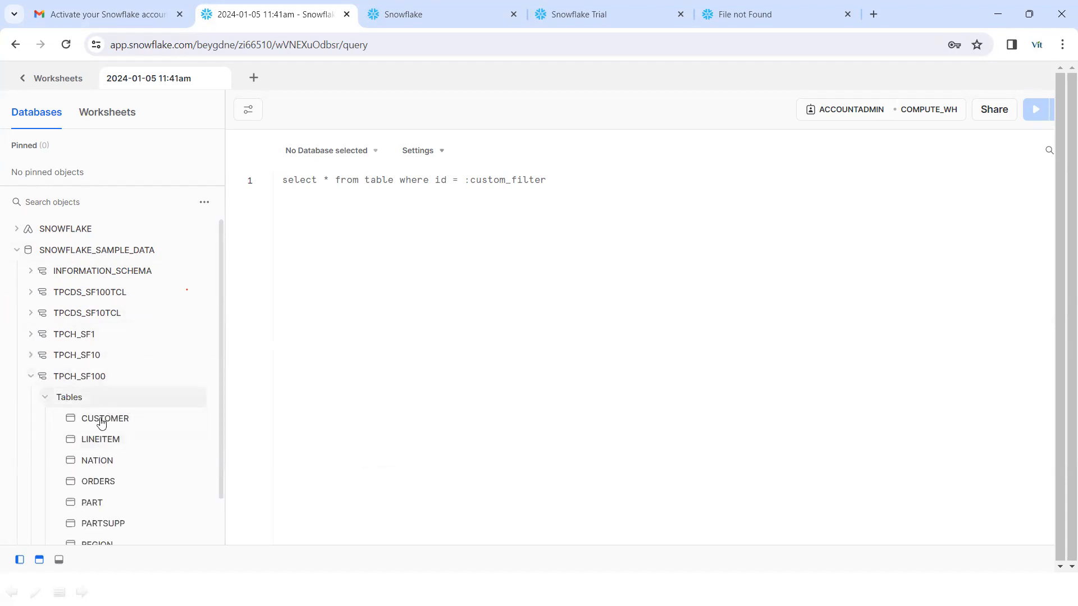
pyautogui.moveTo(100, 422)
pyautogui.scroll(-1, 99, 424)
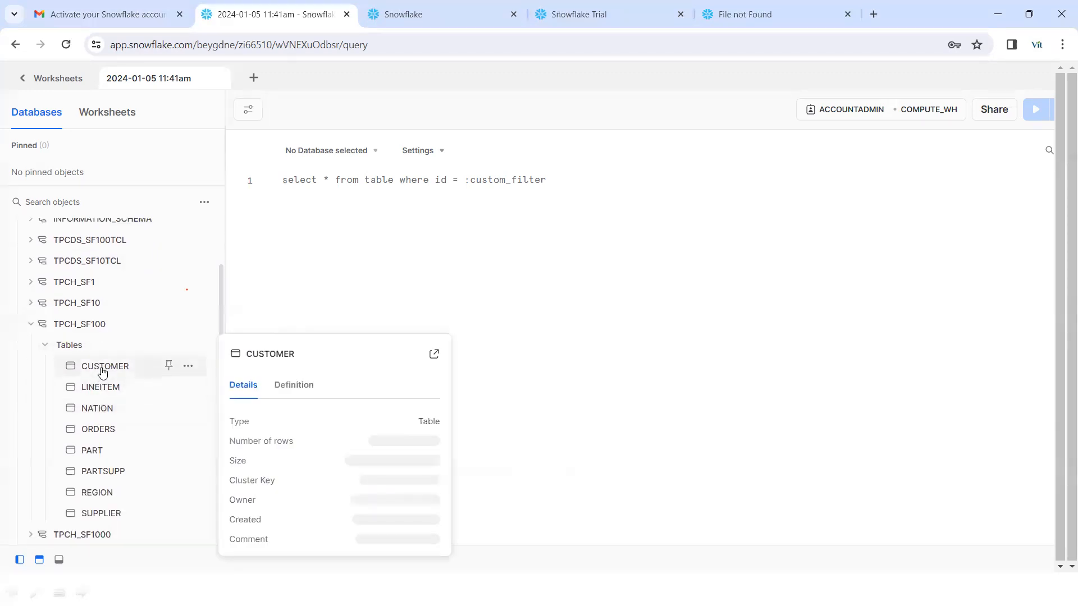
pyautogui.moveTo(105, 462)
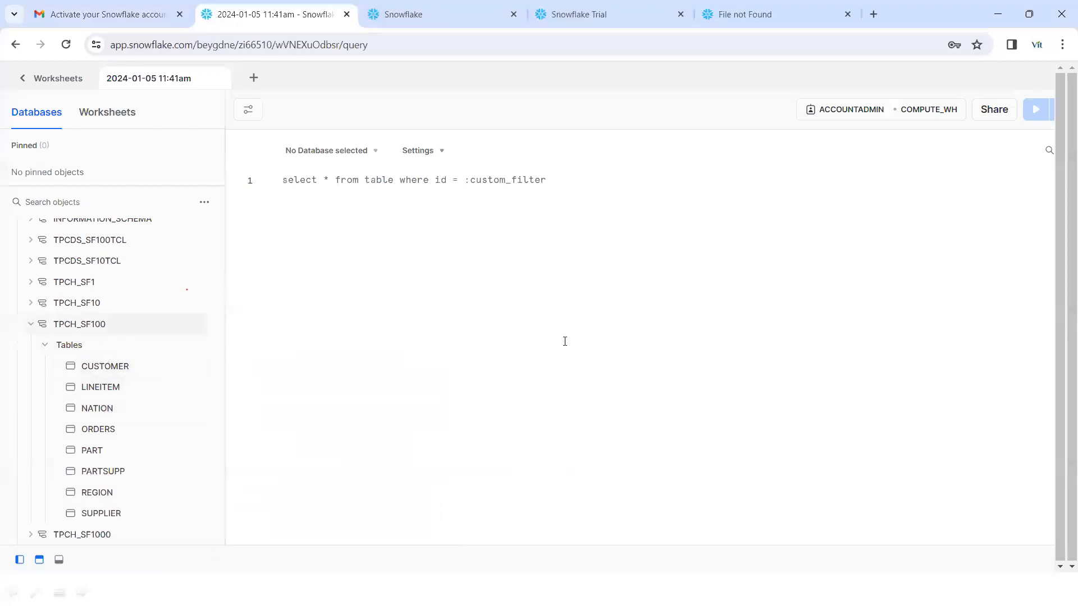
pyautogui.click(87, 368)
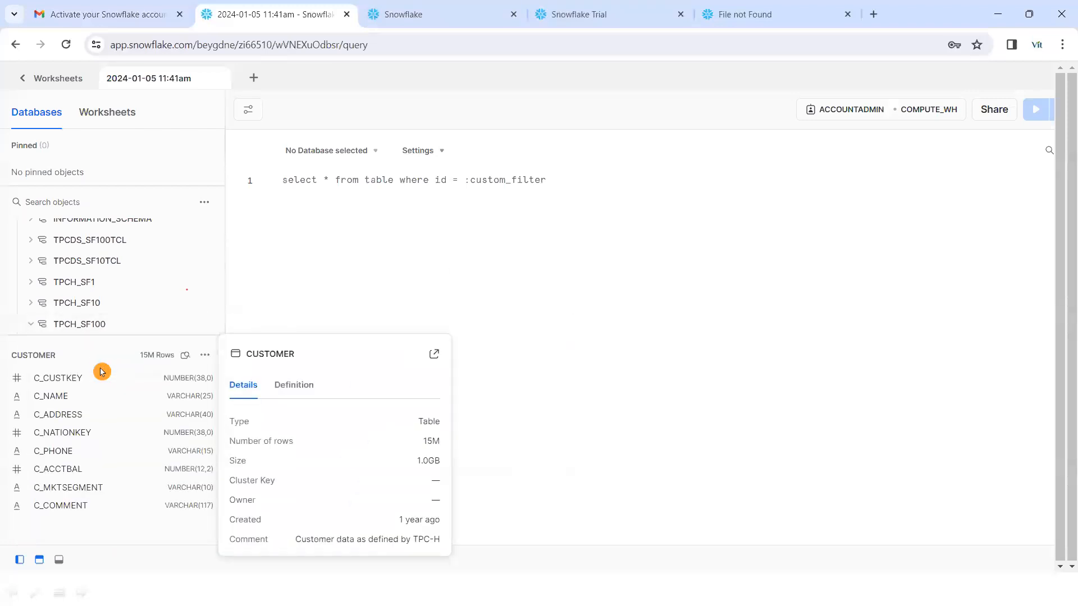
pyautogui.click(31, 325)
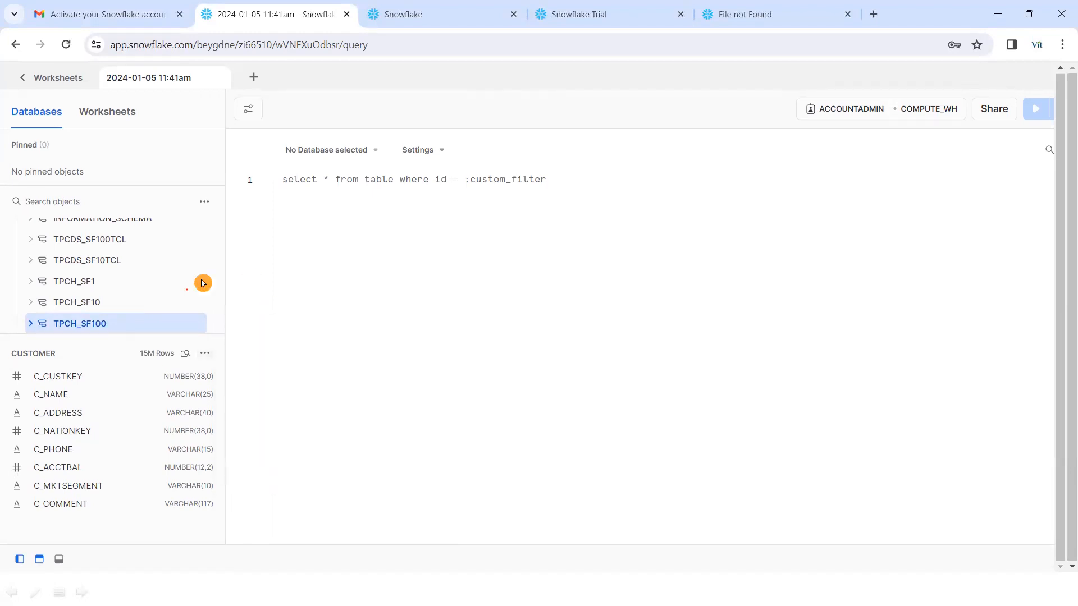
pyautogui.click(328, 150)
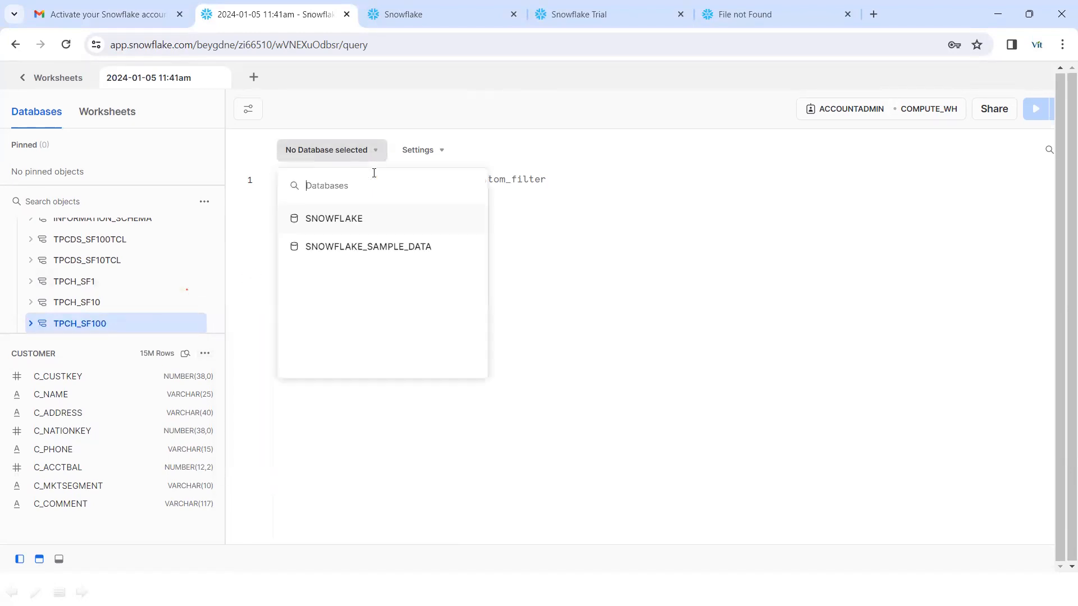
# - Choose SNOWFLAKE_SAMPLE_DATA as the worksheet database and TPCH_SF100 as its schema
pyautogui.click(354, 249)
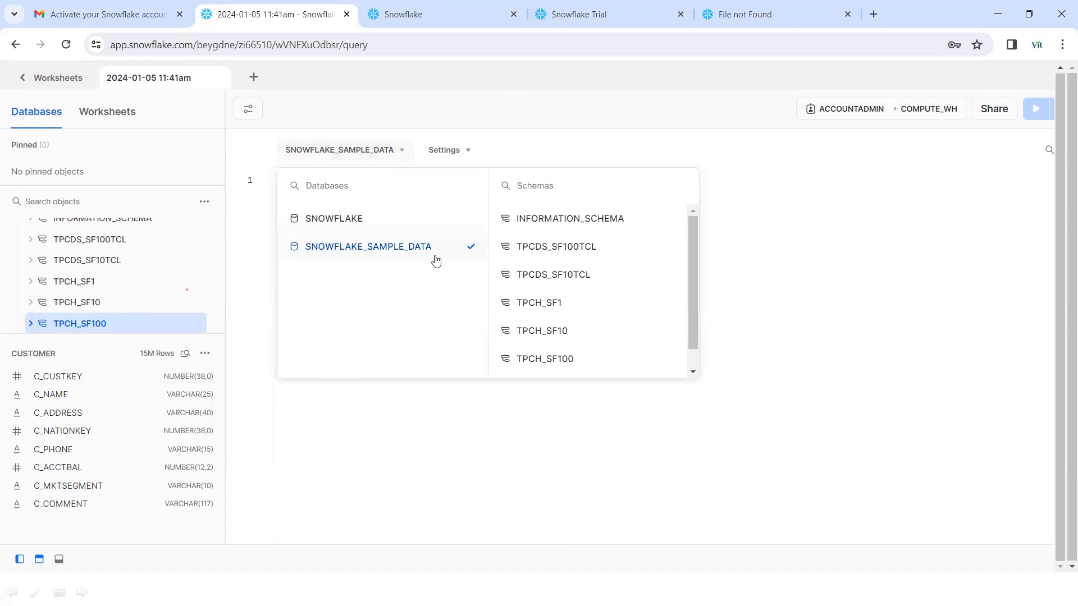
pyautogui.click(548, 361)
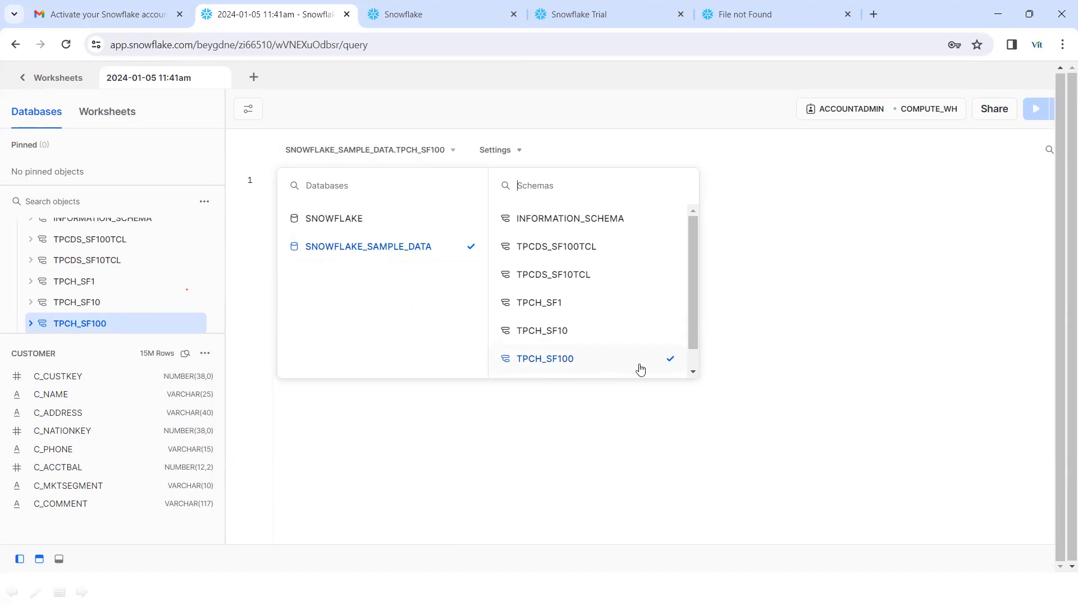
pyautogui.click(766, 368)
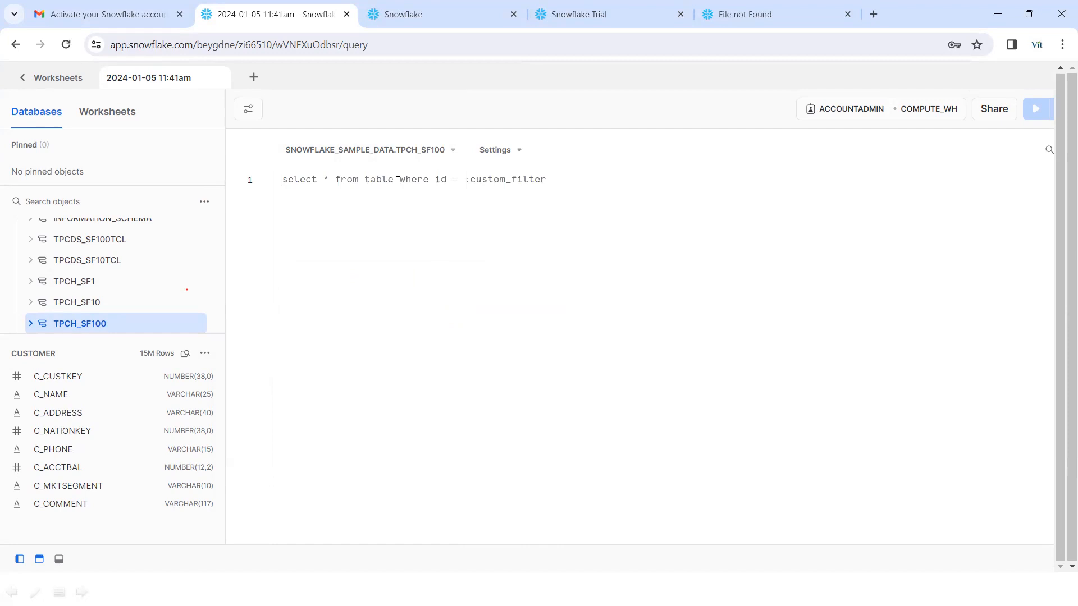
# - Replace the placeholder with 'select top 10 * from customer ;' and run it
pyautogui.hotkey('ctrl', 'a')
pyautogui.press('BackSpace')
pyautogui.write('se')
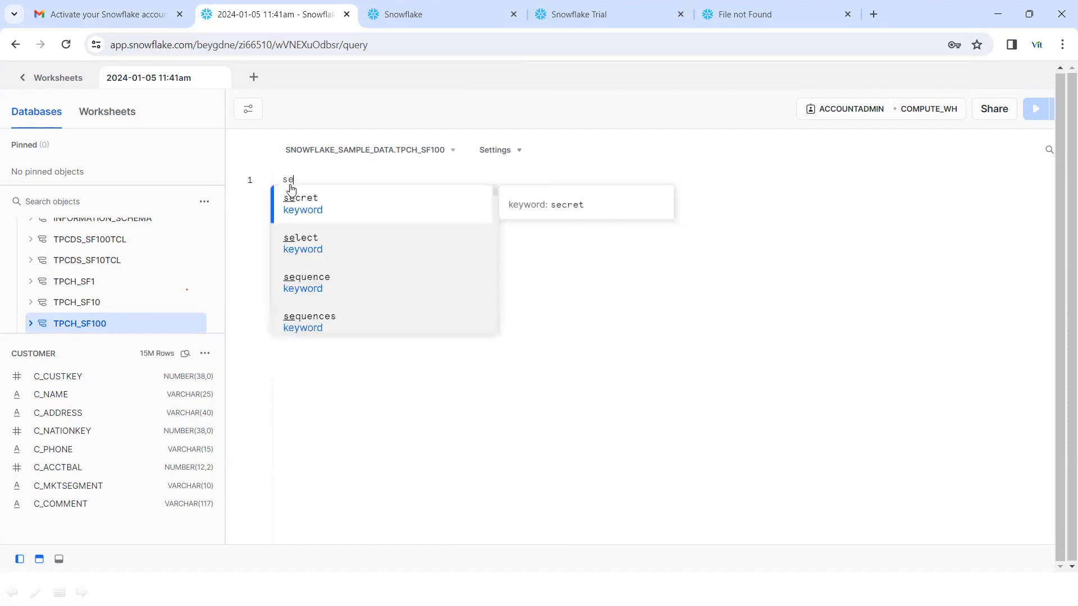
pyautogui.write('lect top 10 ')
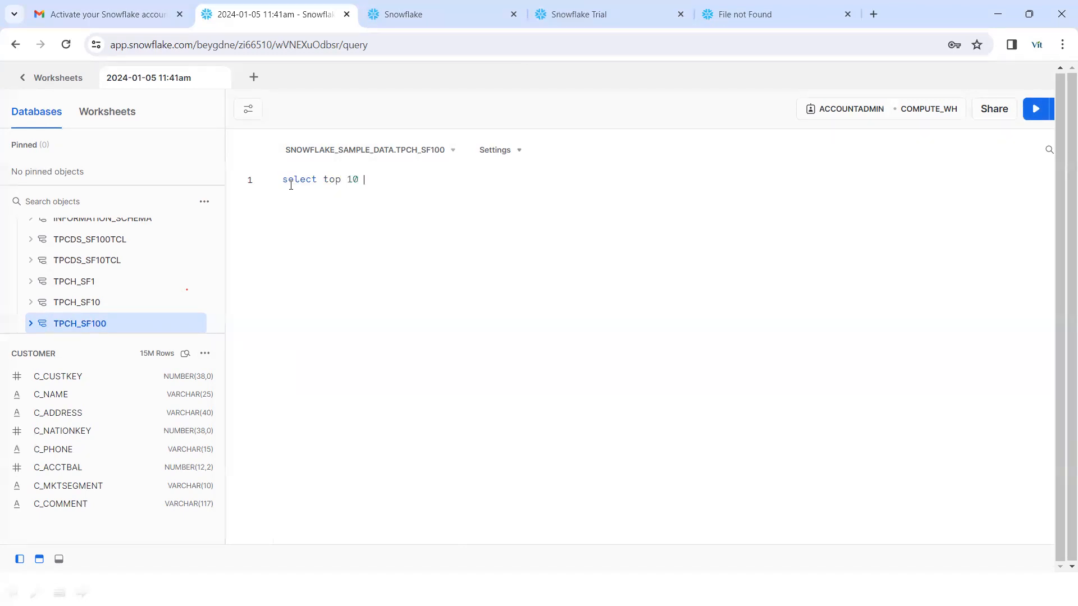
pyautogui.write('* fro')
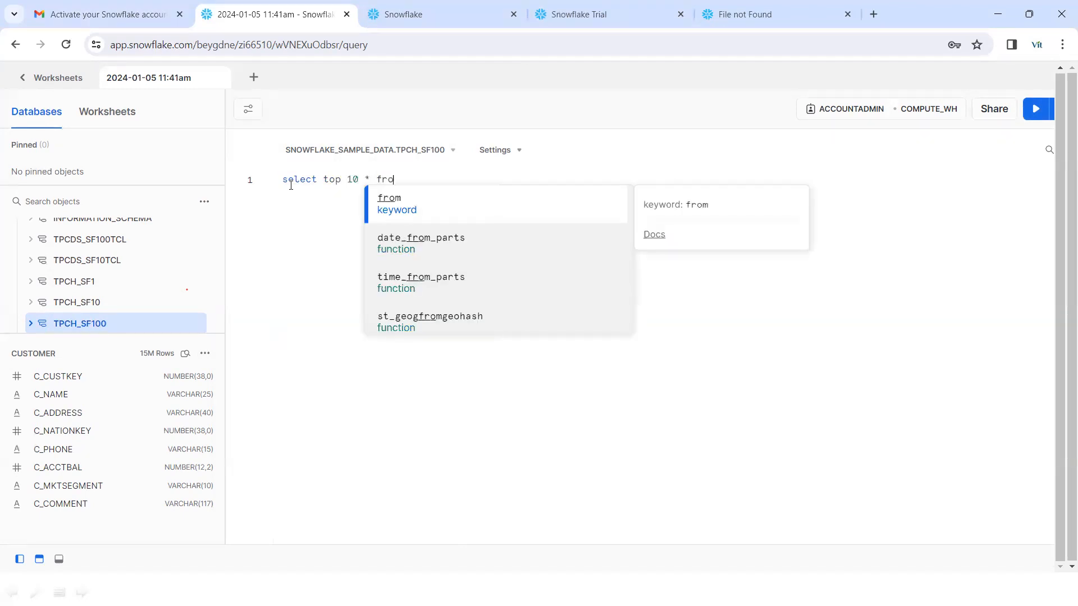
pyautogui.write('m c')
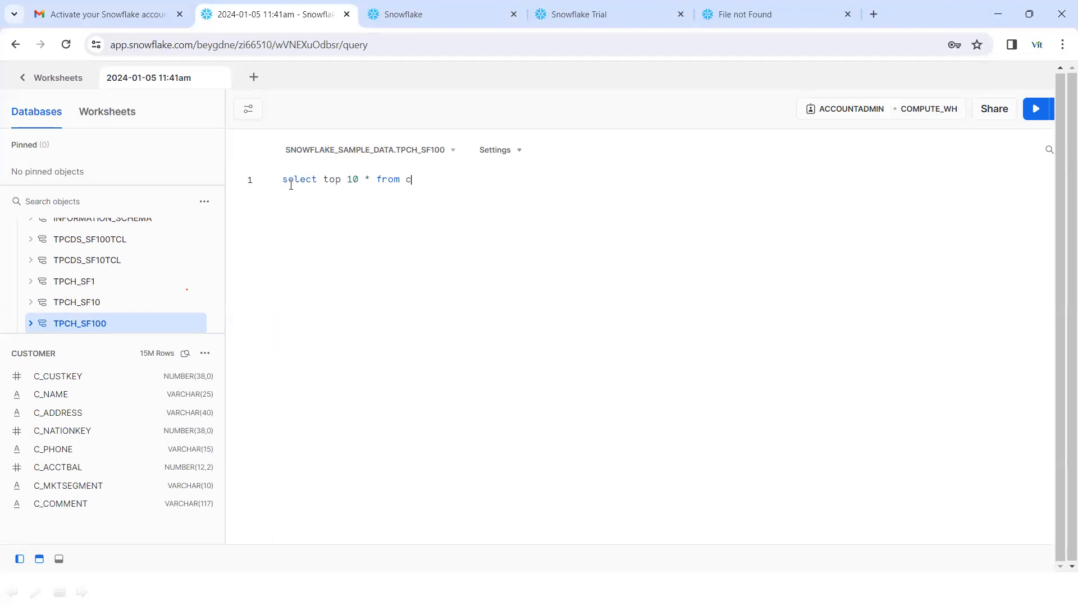
pyautogui.write('u')
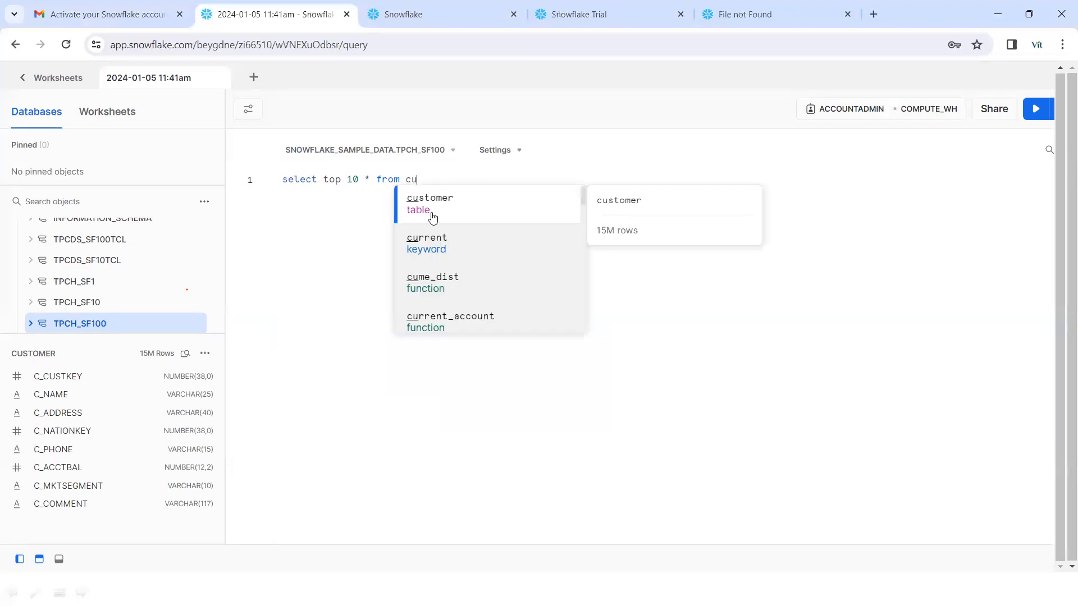
pyautogui.click(453, 196)
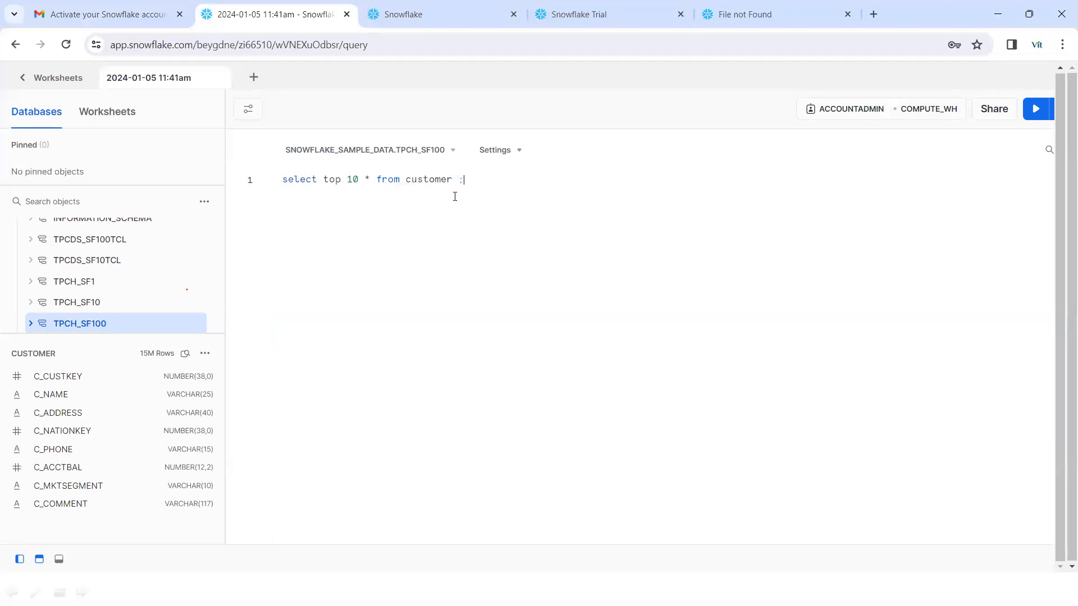
pyautogui.moveTo(478, 179); pyautogui.dragTo(292, 171)
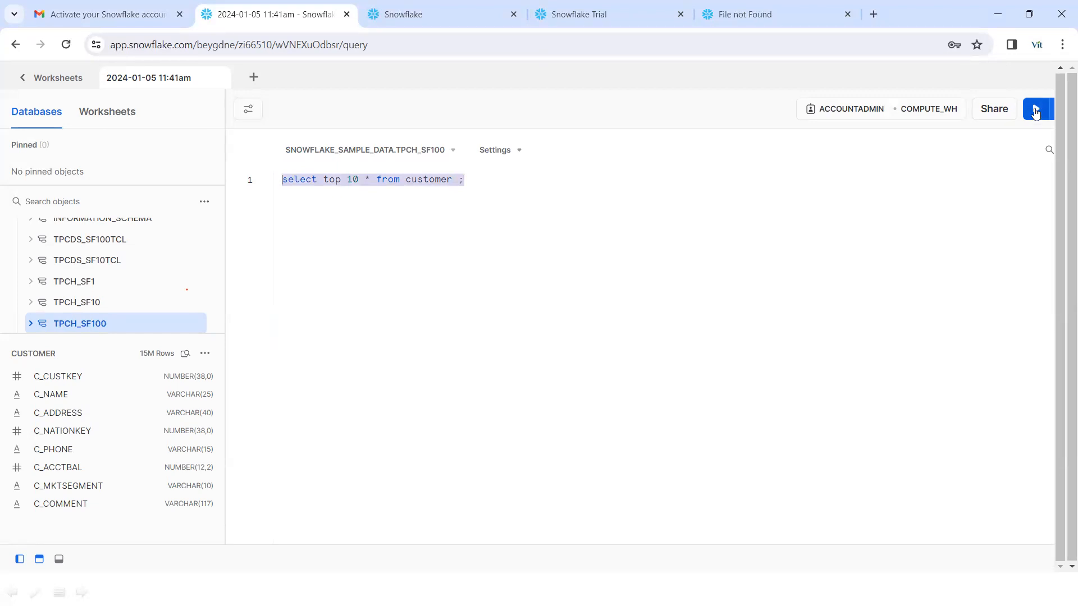
pyautogui.click(1035, 110)
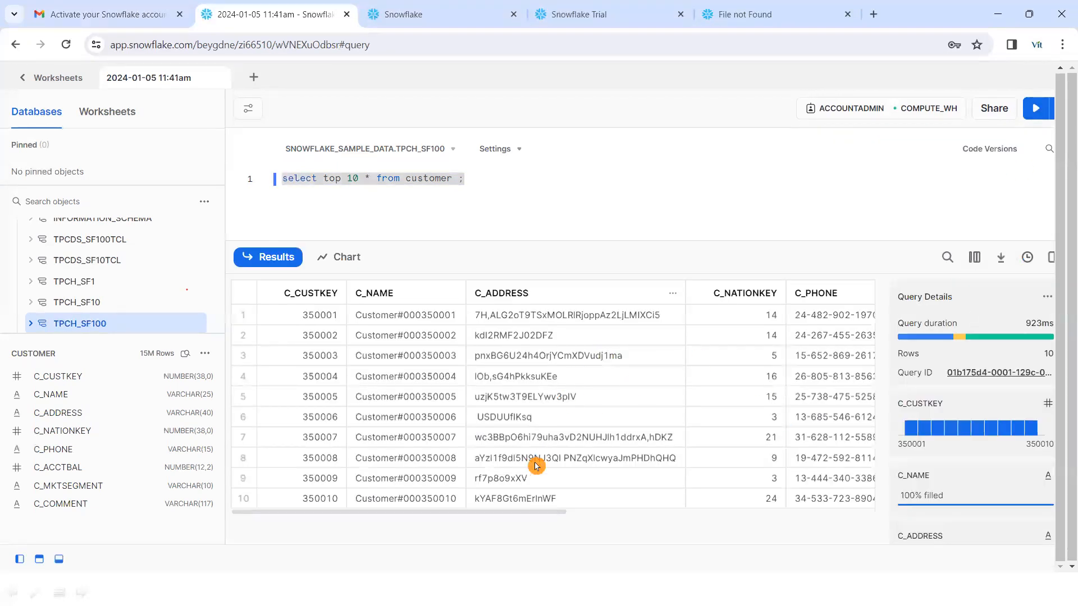
# - Drag the editor/results divider down to give the query editor more room
pyautogui.moveTo(373, 516); pyautogui.dragTo(302, 513)
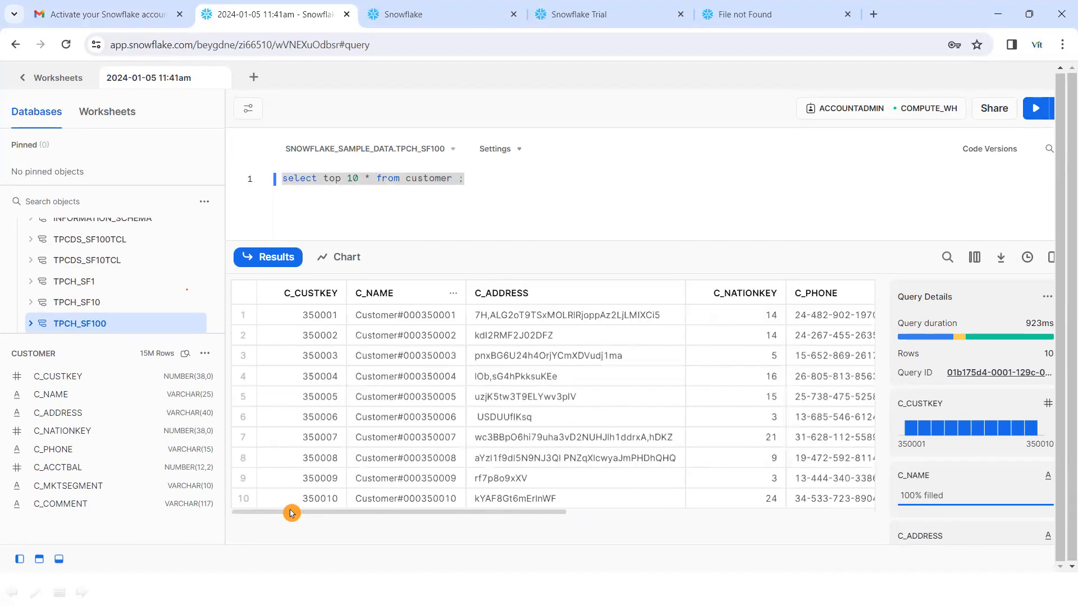
pyautogui.click(556, 239)
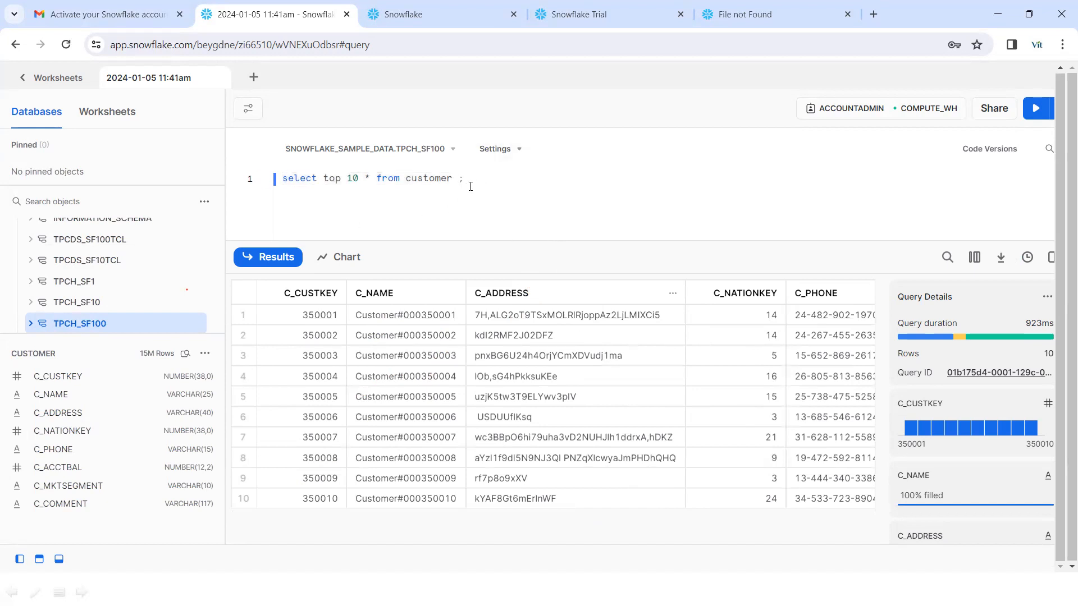
pyautogui.moveTo(470, 186); pyautogui.dragTo(281, 179)
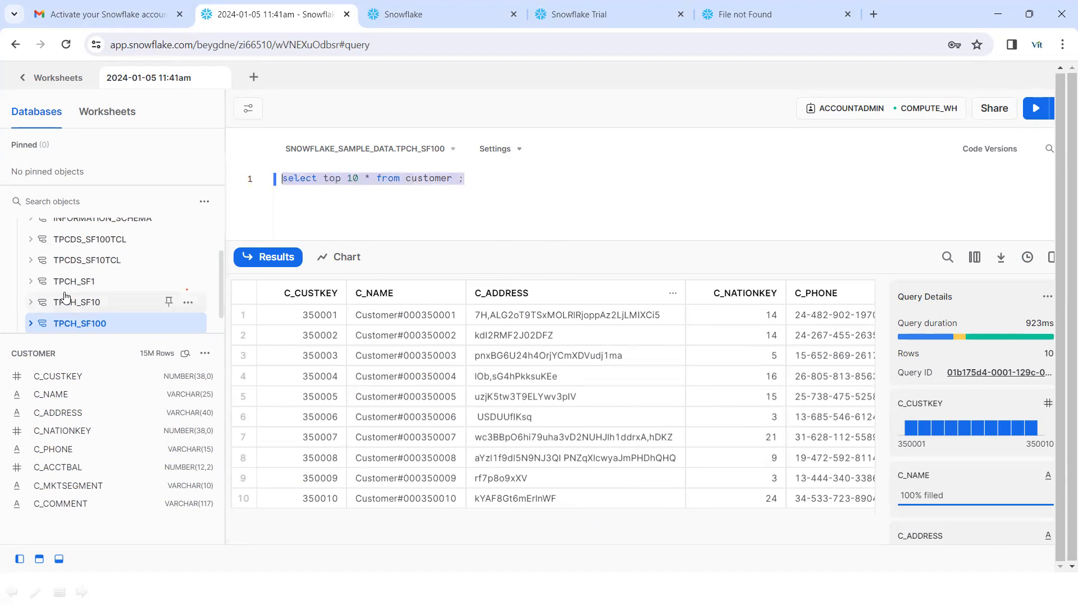
pyautogui.click(464, 184)
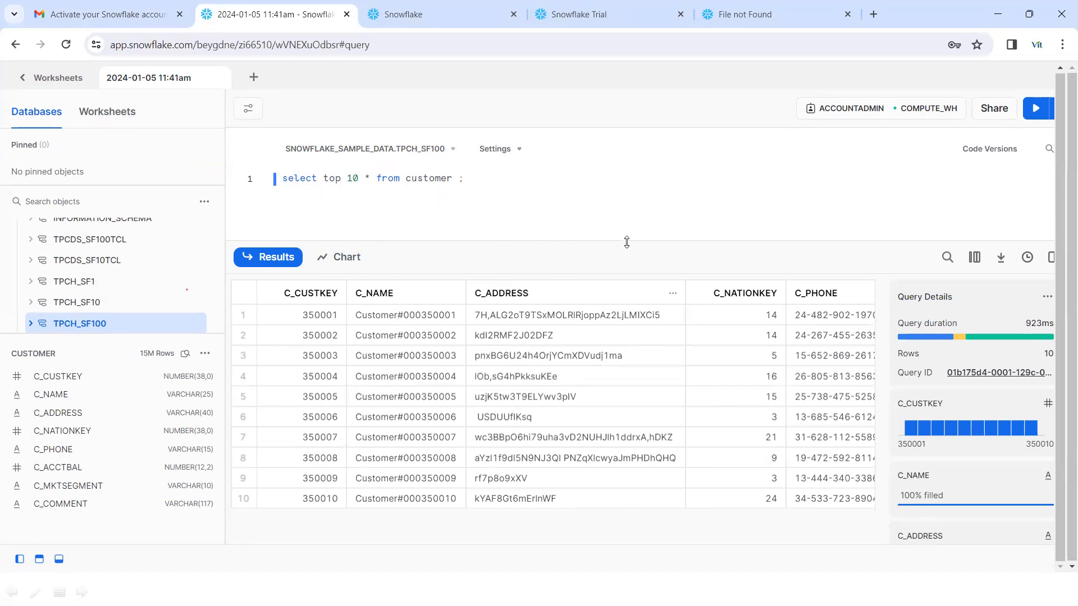
pyautogui.moveTo(626, 242); pyautogui.dragTo(625, 288)
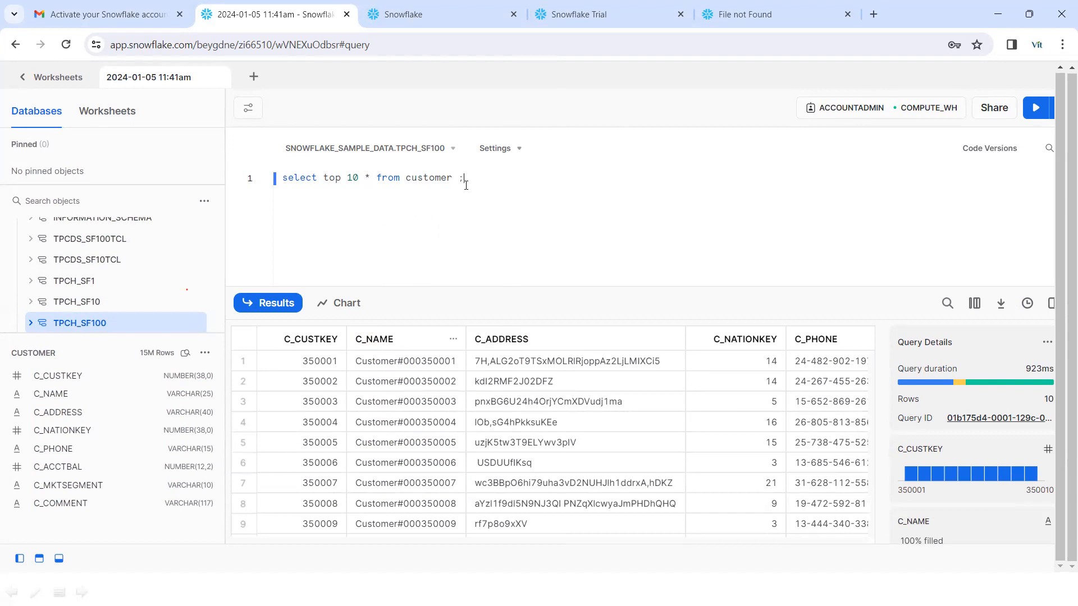
# - Reselect the query line, check the page's web address, and select all the query text
pyautogui.moveTo(471, 177); pyautogui.dragTo(277, 174)
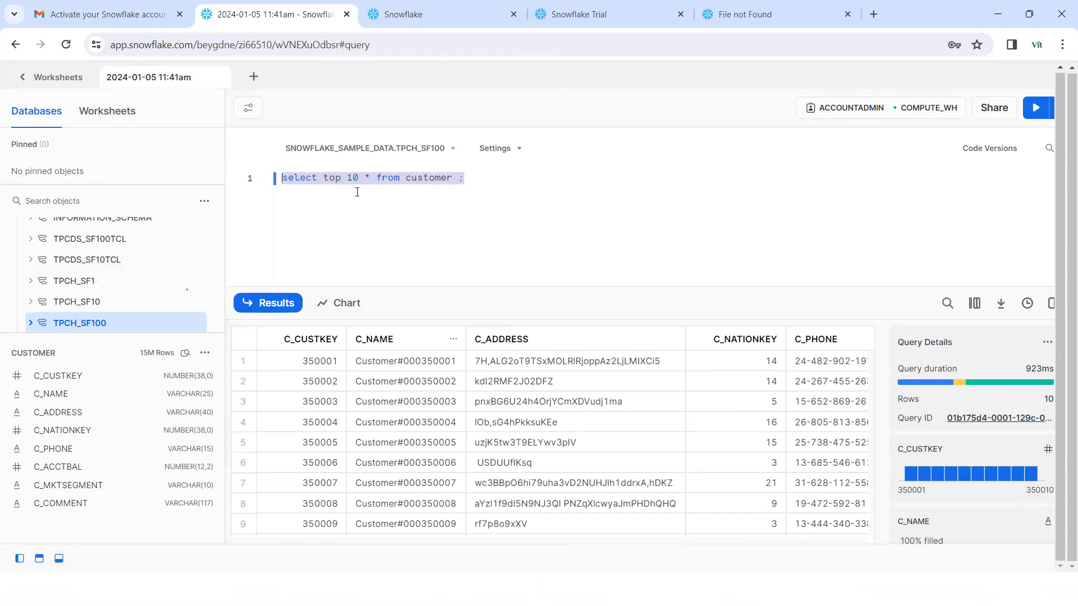
pyautogui.click(51, 140)
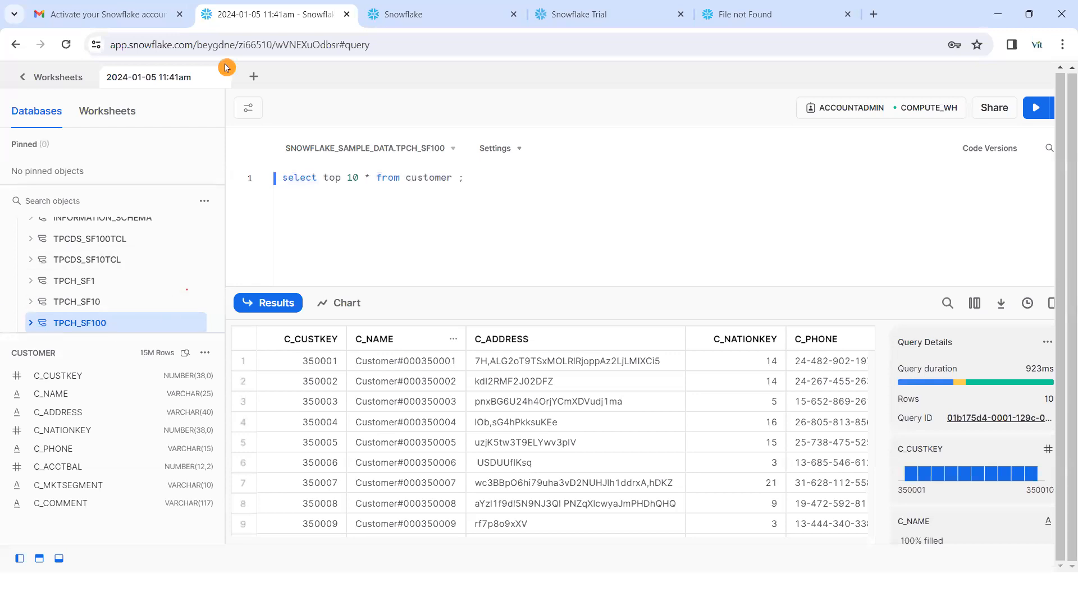
pyautogui.click(370, 45)
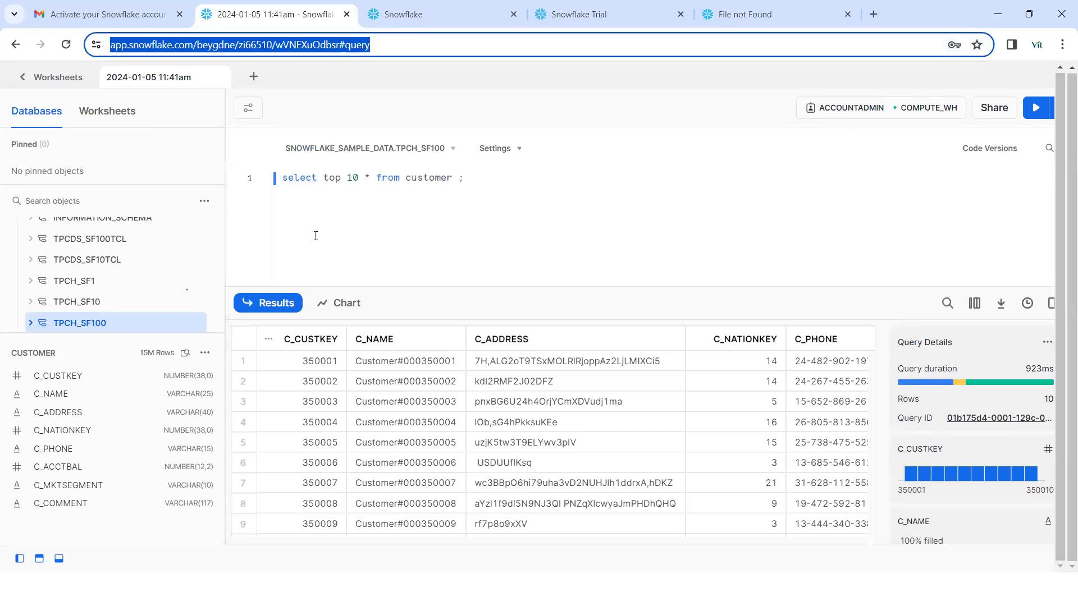
pyautogui.click(415, 287)
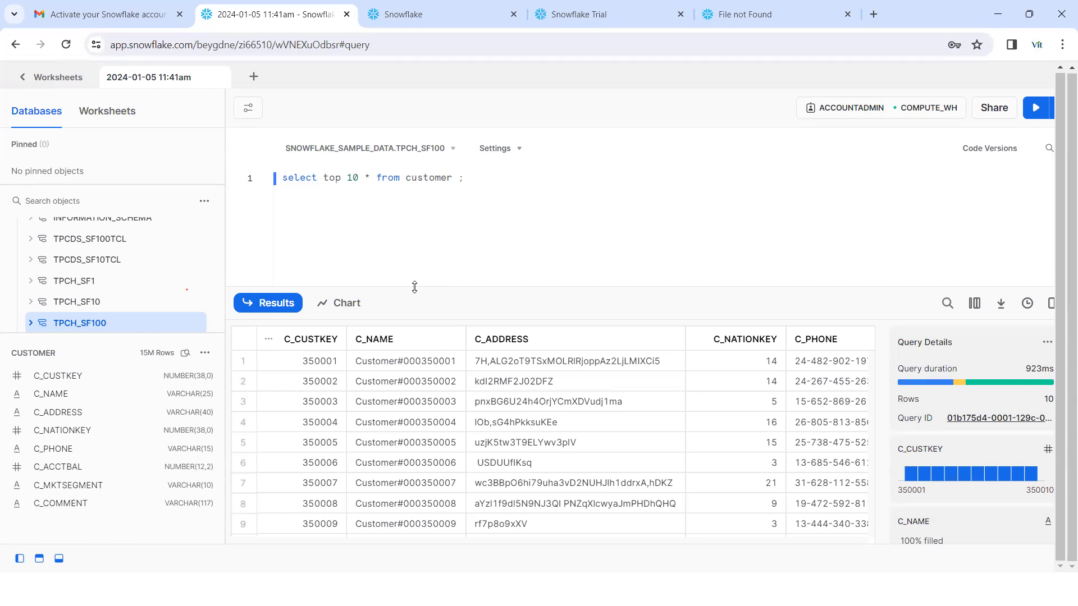
pyautogui.hotkey('ctrl', 'a')
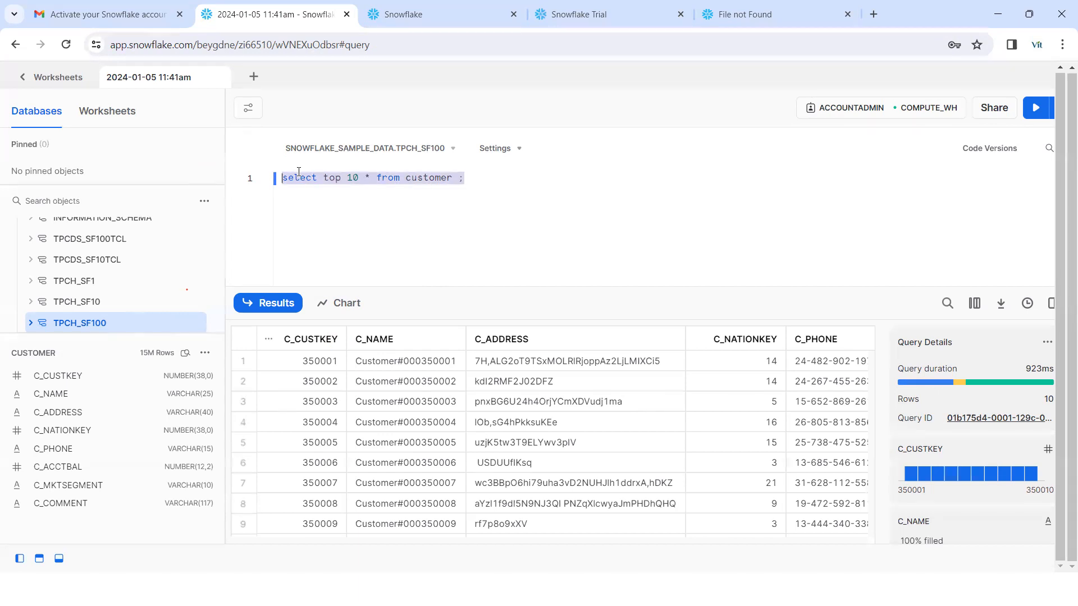